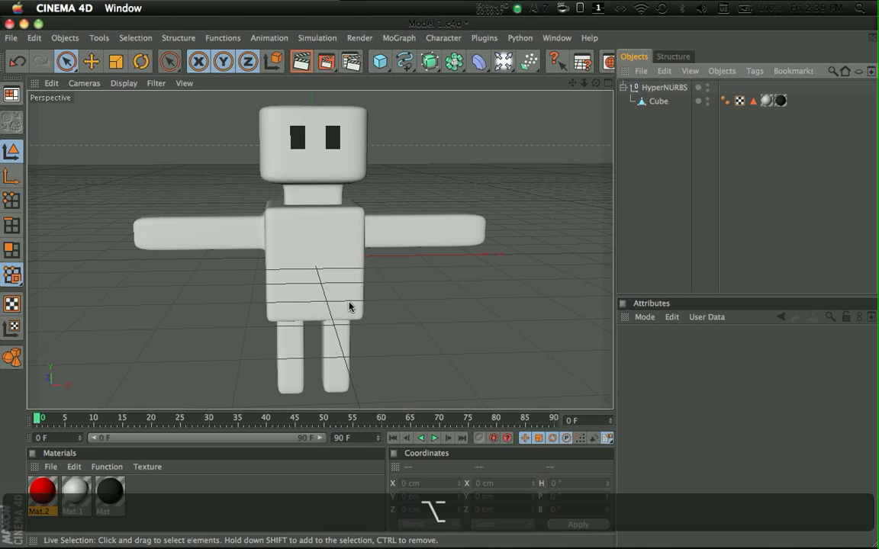
Orbit the view and select and deselect the character's Cube mesh in the Object Manager.
left_click_drag(349, 308, 431, 294, "alt")
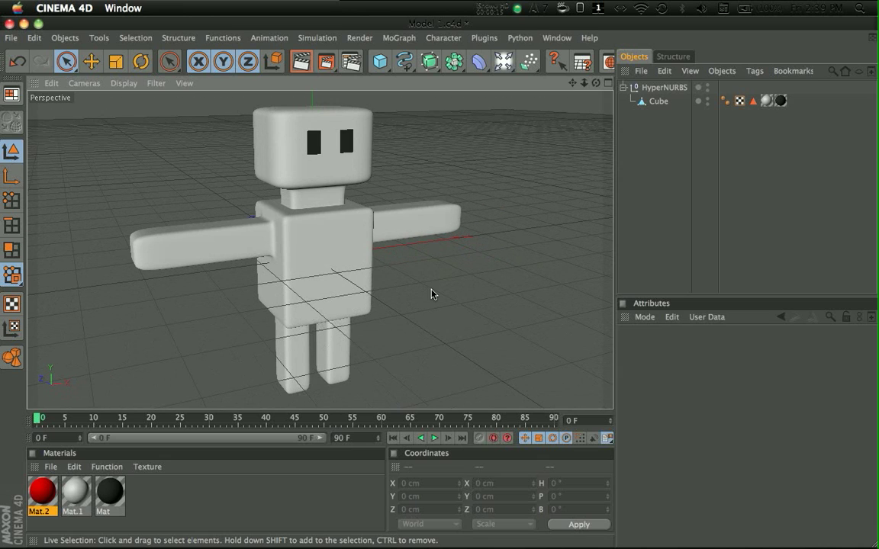
left_click(657, 100)
left_click(660, 140)
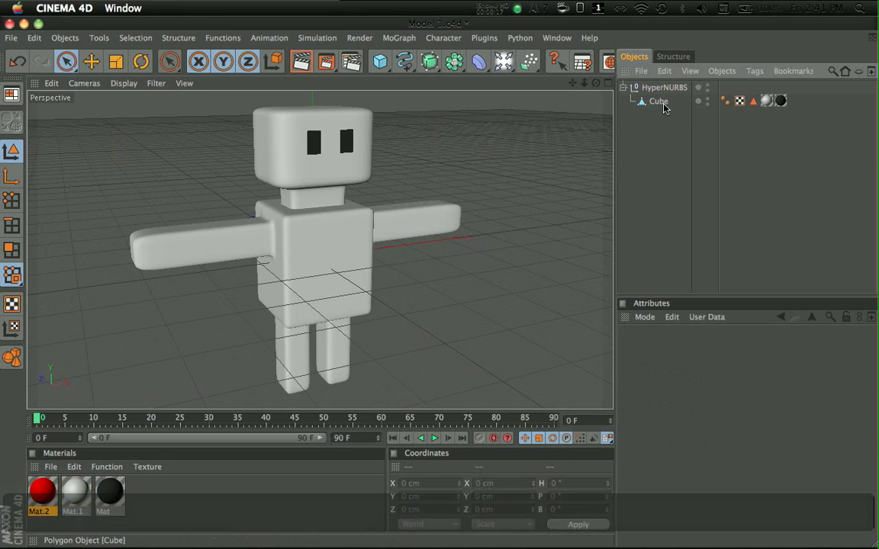
left_click(659, 102)
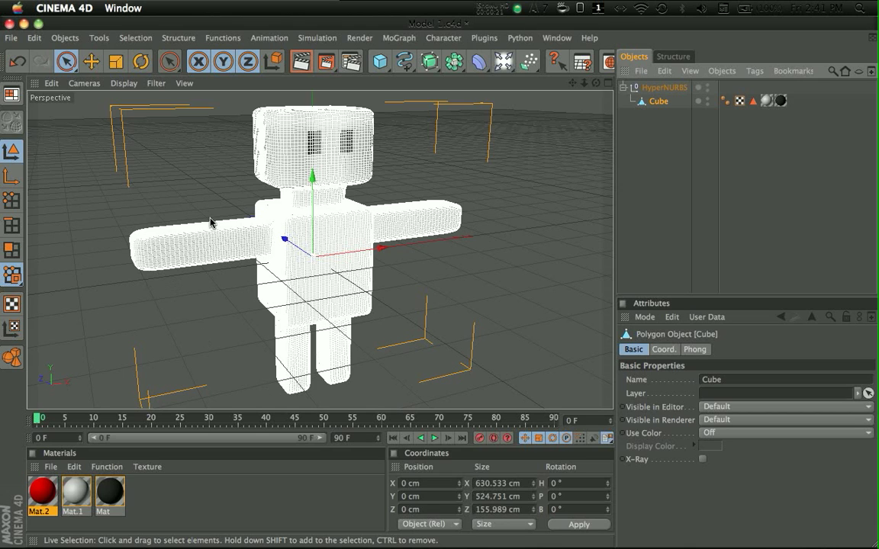
left_click(677, 137)
left_click(659, 102)
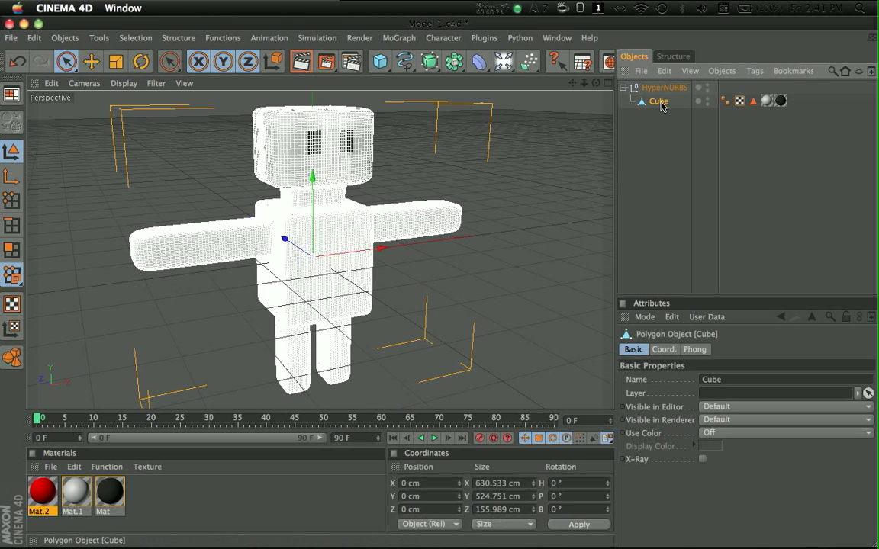
Rename the HyperNURBS object to 'Model', then clear the selection.
left_click(653, 88)
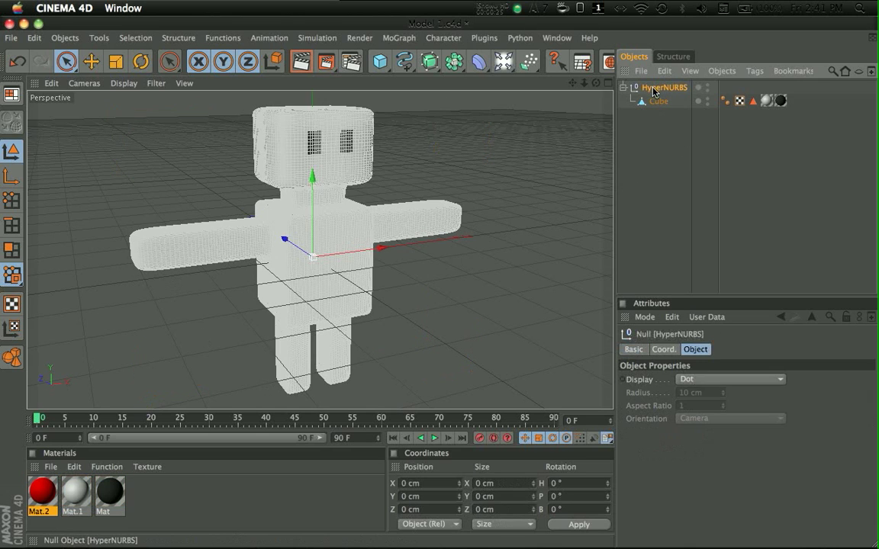
right_click(654, 90)
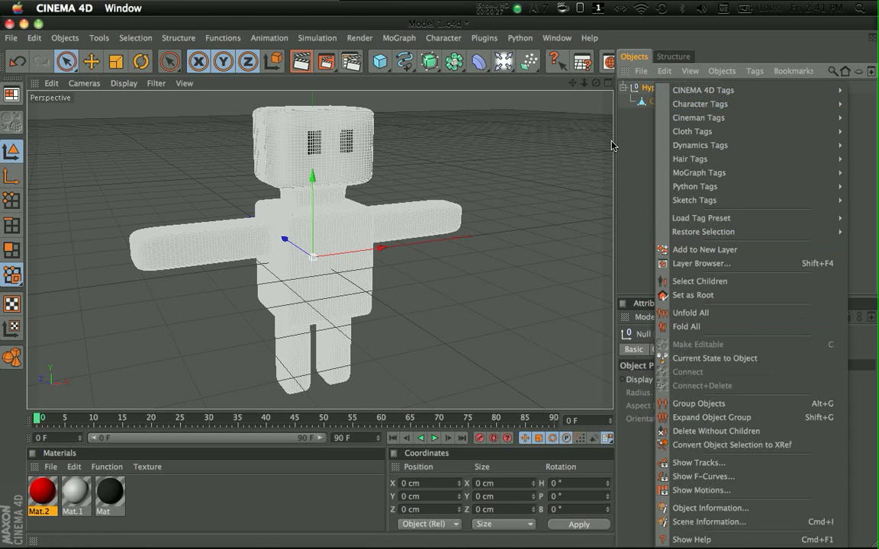
left_click(550, 126)
double_click(660, 88)
type("ModelNURB")
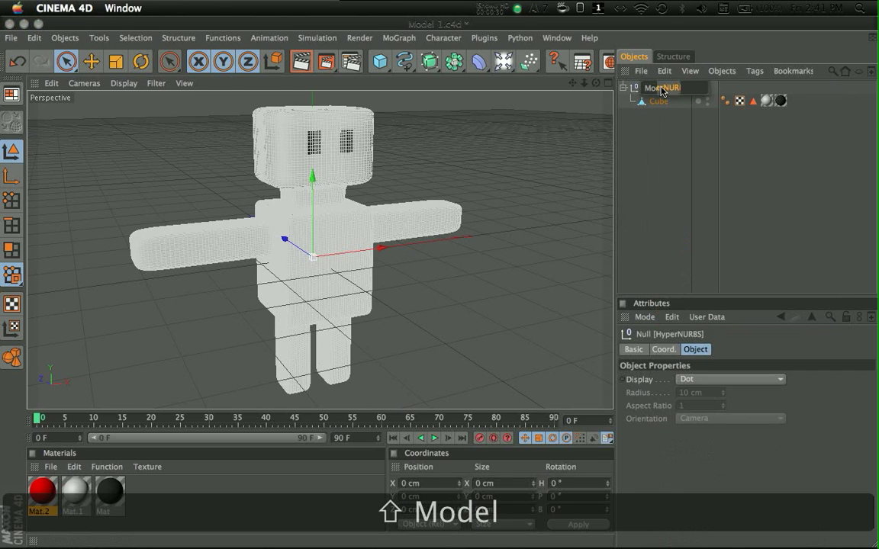
key("Return")
left_click(632, 163)
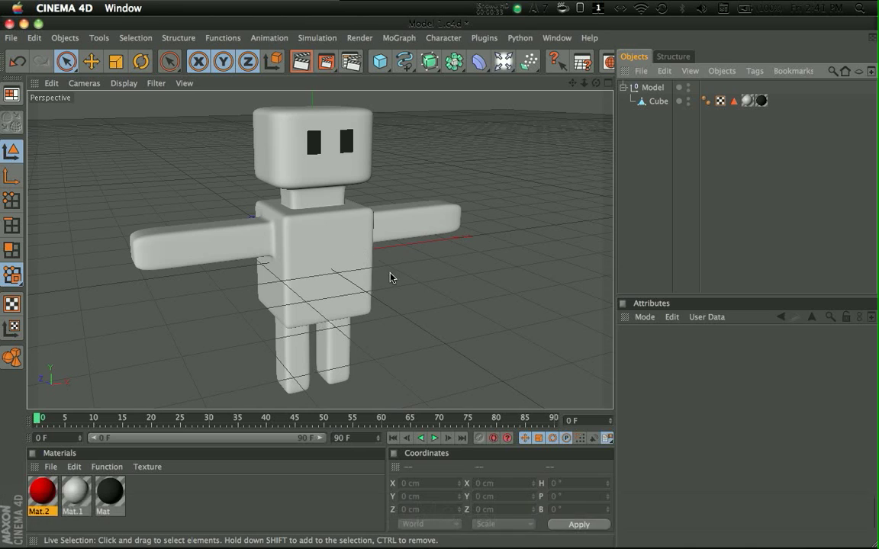
left_click_drag(392, 277, 538, 171, "alt")
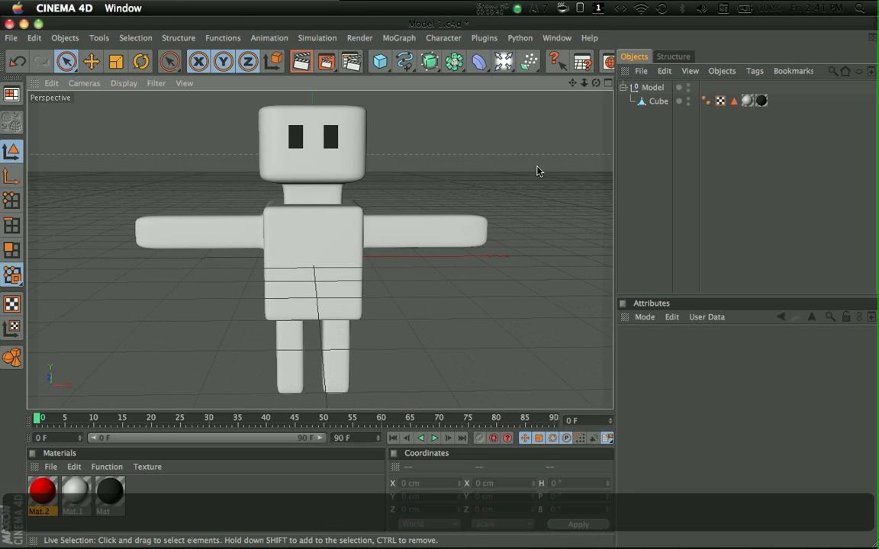
Maximize the Front view to fill the workspace and quit Safari.
left_click(607, 86)
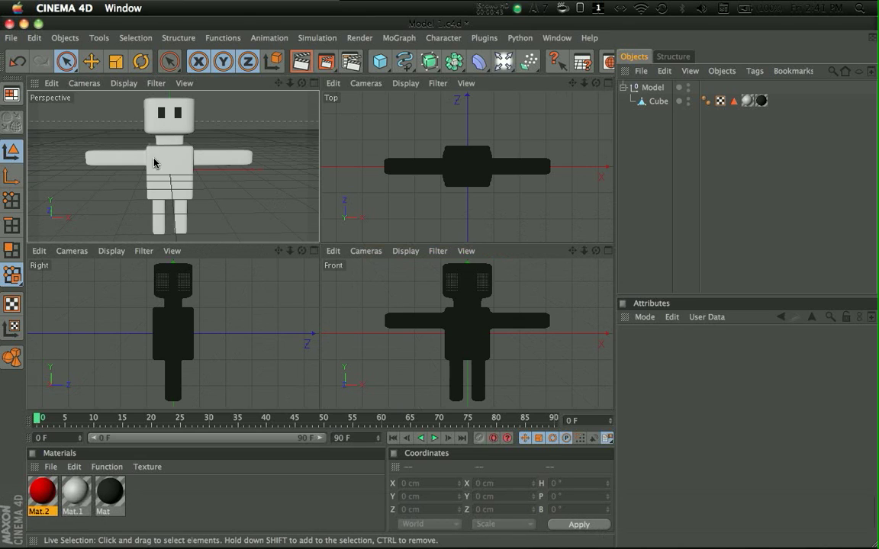
left_click(608, 250)
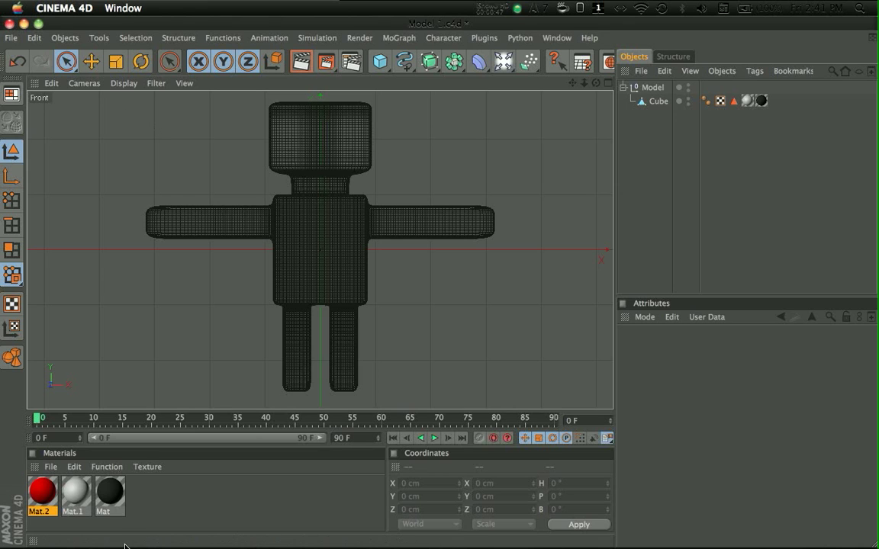
mouse_move(85, 546)
right_click(65, 500)
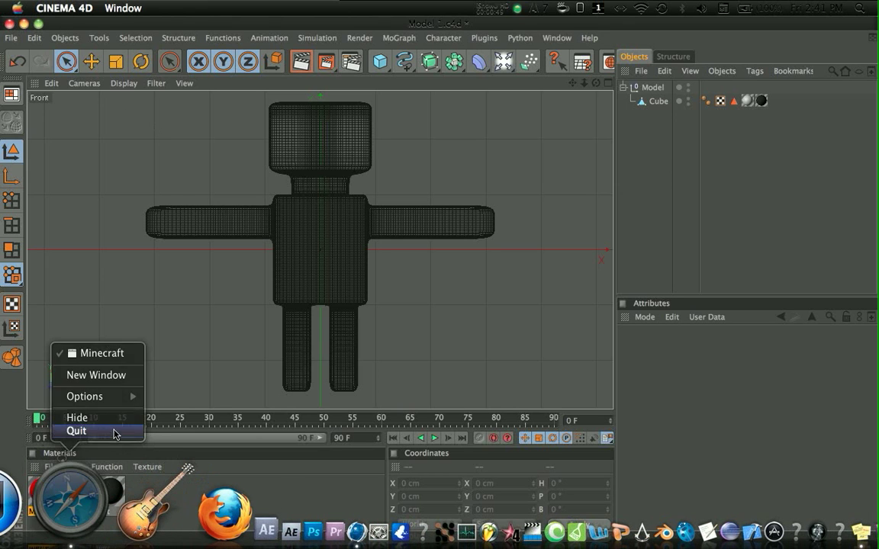
left_click(75, 432)
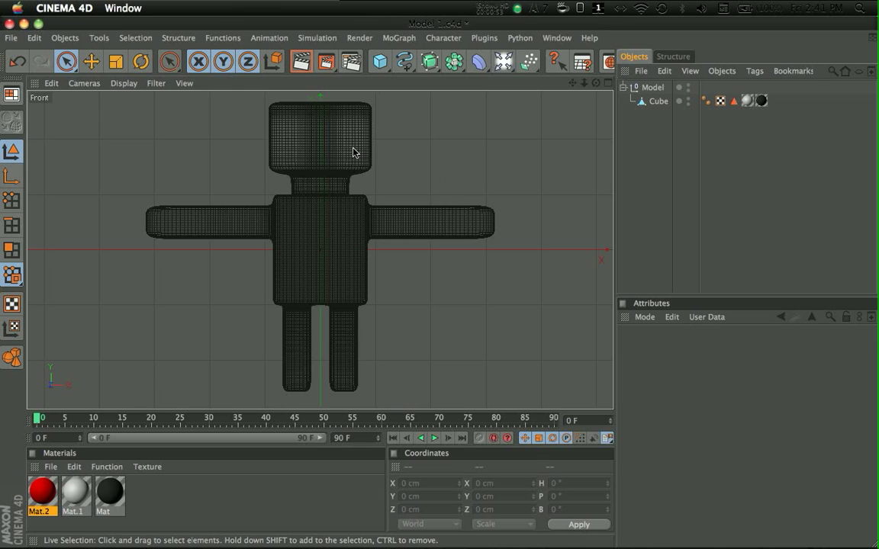
Switch the Front view to Gouraud shading and zoom in on the character.
left_click(121, 83)
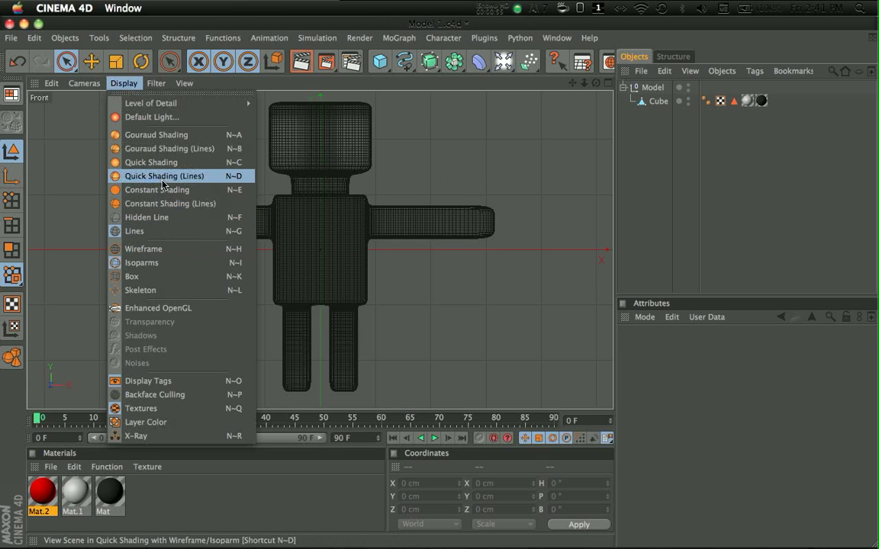
left_click(150, 136)
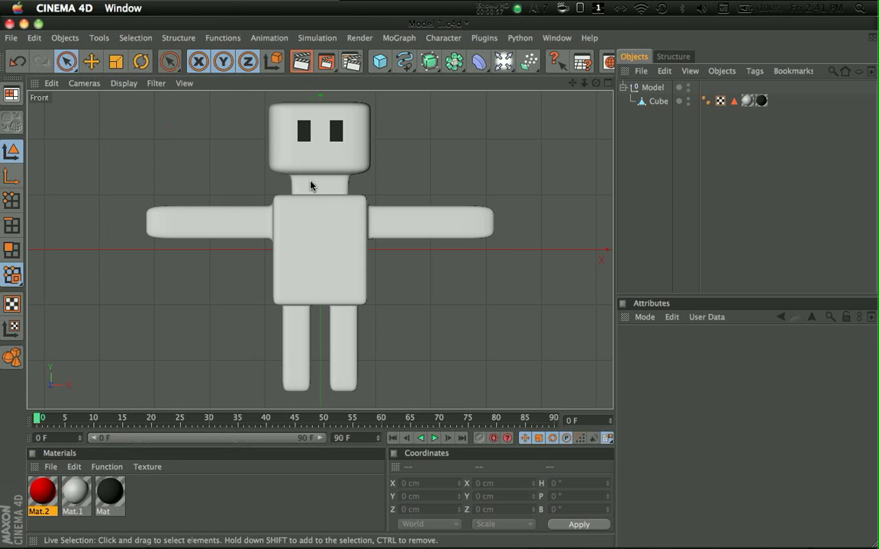
right_click_drag(309, 185, 324, 154, "alt")
mouse_move(324, 154)
middle_mouse_down("alt")
mouse_move(324, 162)
mouse_move(322, 154)
middle_mouse_up("alt")
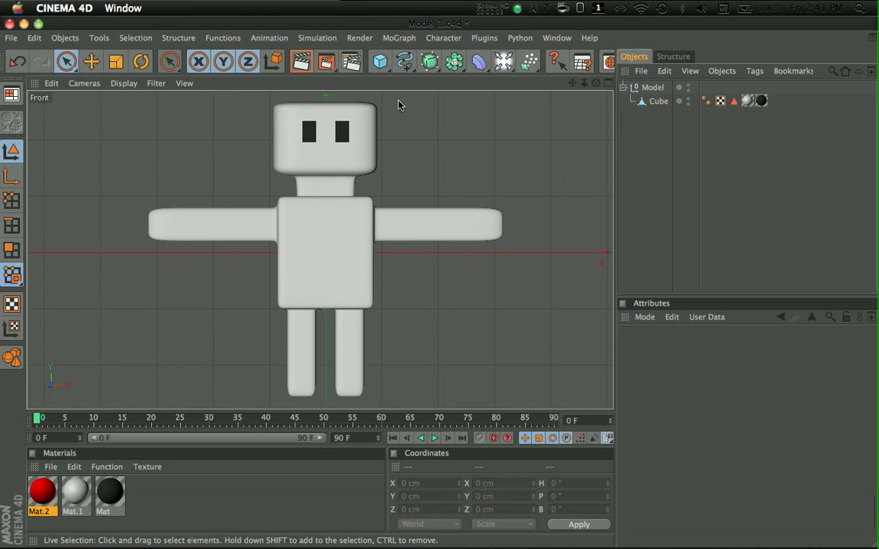
Activate the Character Joint Tool, place three test joints, then undo them.
left_click(451, 38)
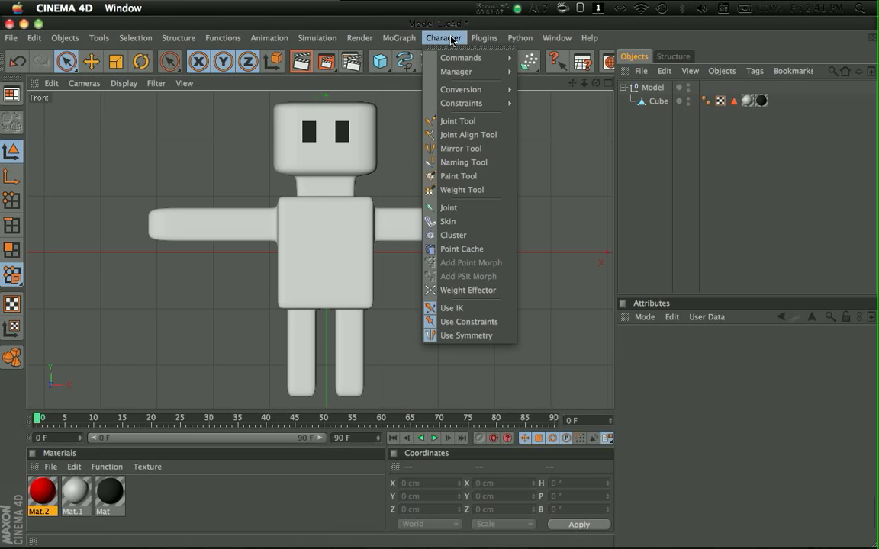
left_click(449, 121)
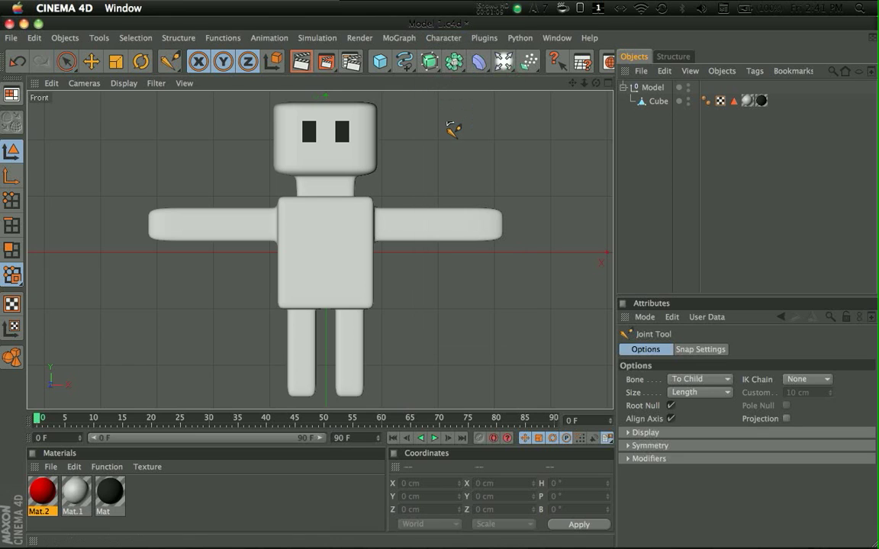
left_click(331, 268, "super")
left_click(396, 286, "super")
left_click(512, 260, "super")
key("super+z")
key("super+z")
key("super+z")
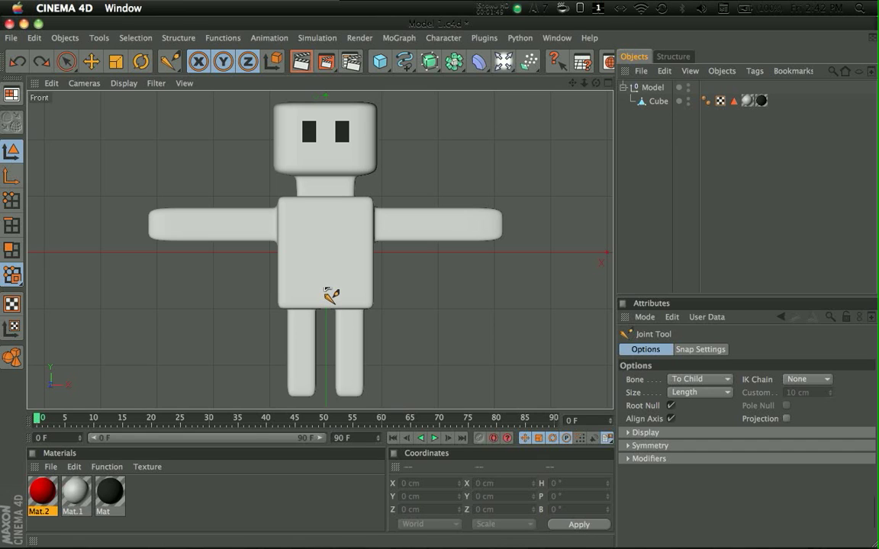
Draw six centre joints: lower torso, upper torso, shoulders, neck, head base and head top.
key("super")
left_click(325, 289, "super")
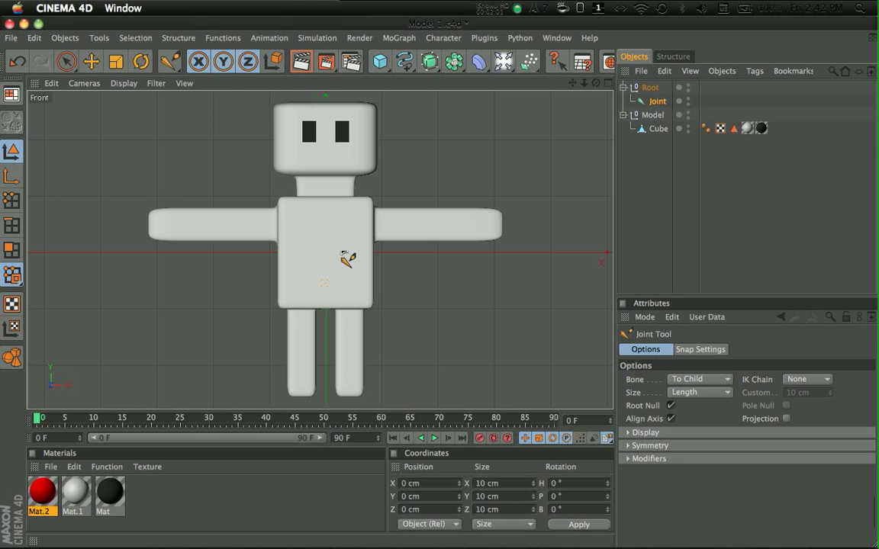
key("super")
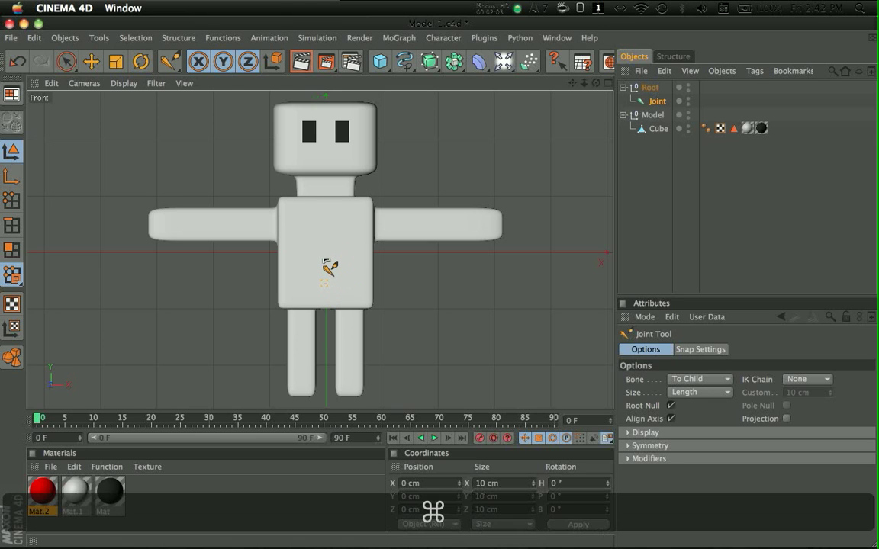
left_click(329, 261, "super")
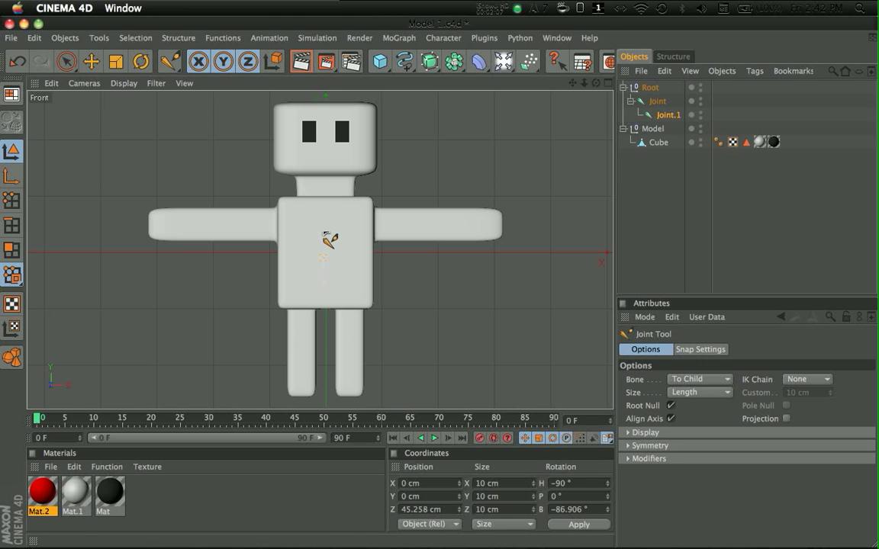
left_click(327, 232, "super")
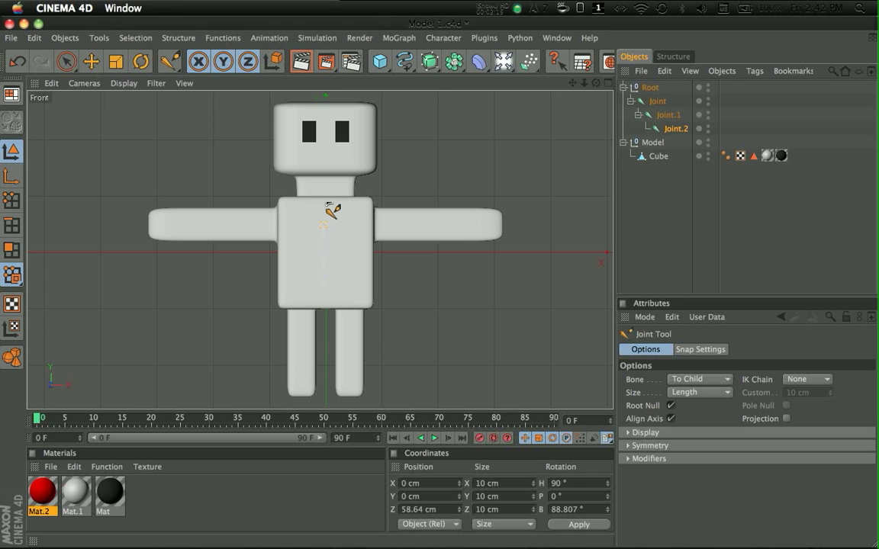
left_click(327, 204, "ctrl")
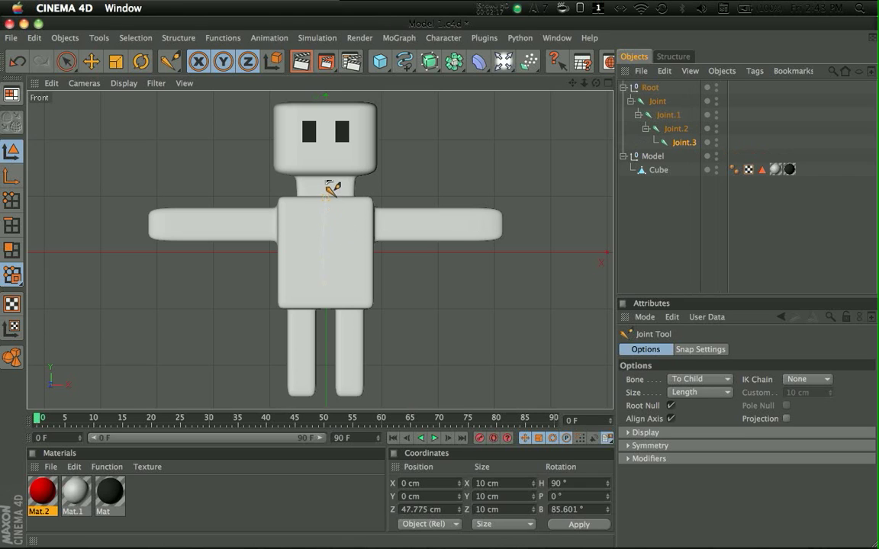
left_click(327, 177, "ctrl")
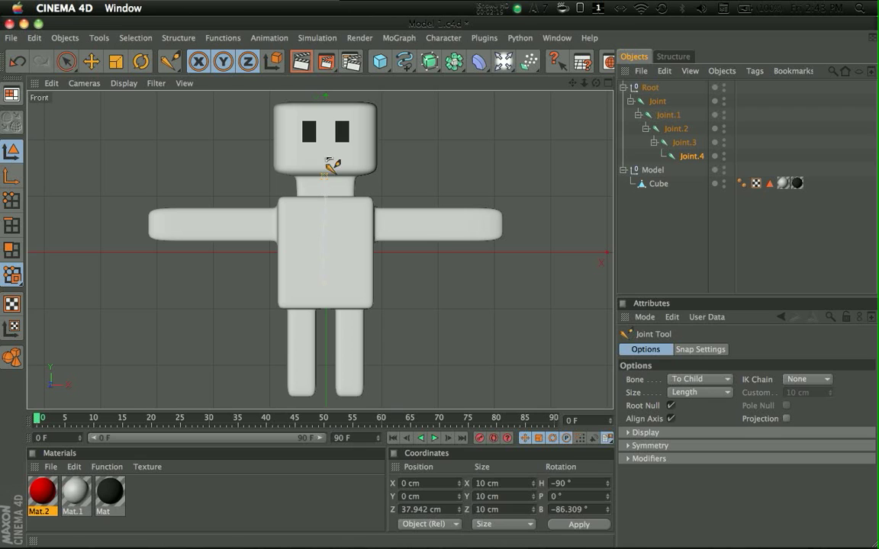
left_click(329, 113, "ctrl")
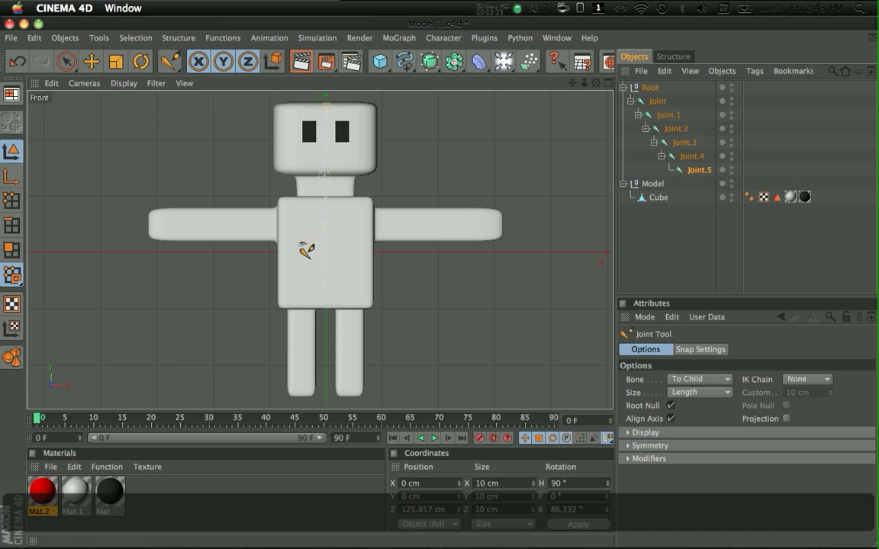
Try Skeleton and Box display modes, then settle on a lined shading mode in the Front view.
left_click(119, 83)
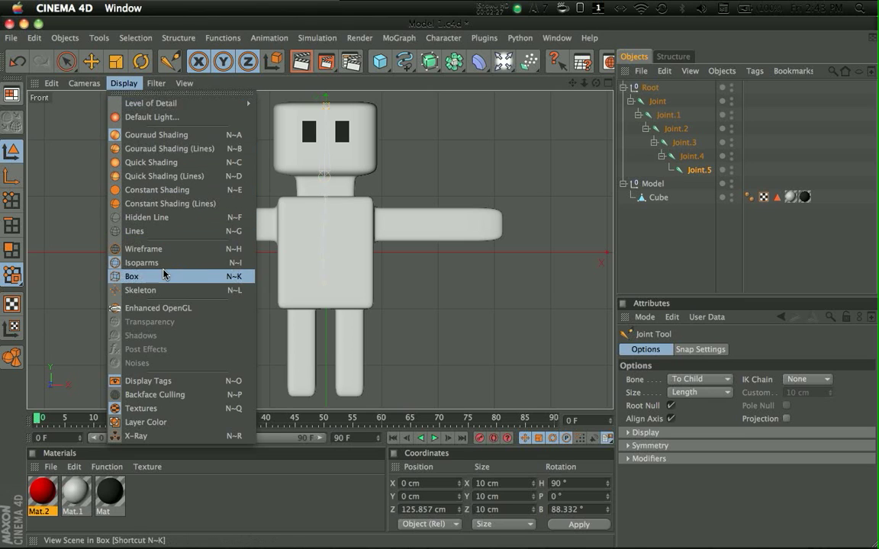
left_click(148, 290)
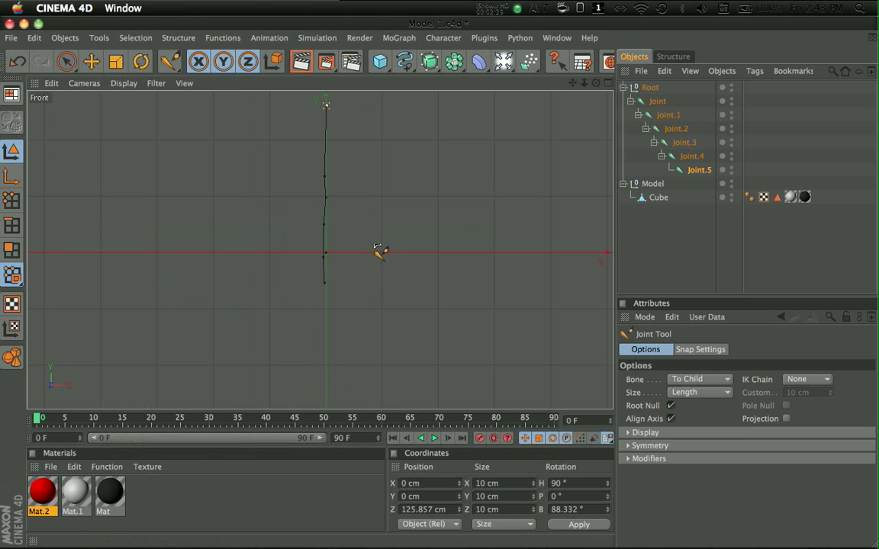
left_click(120, 84)
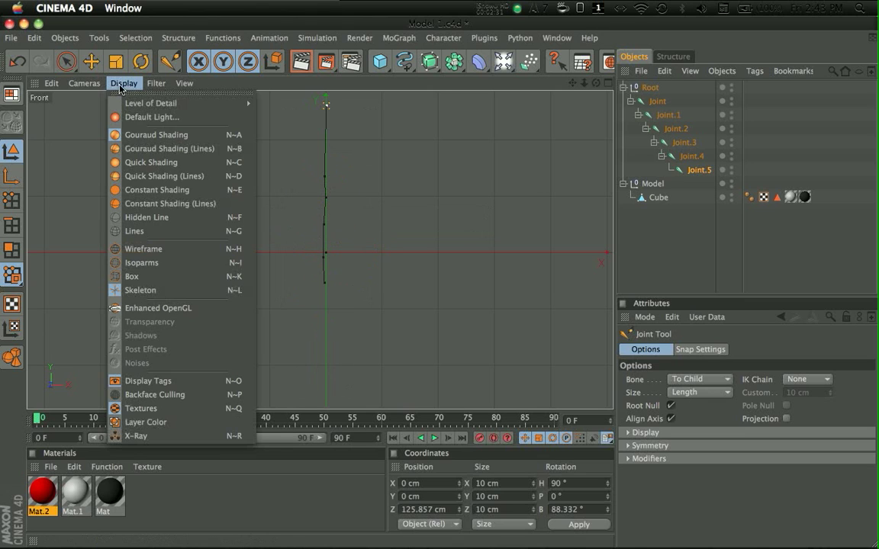
left_click(153, 277)
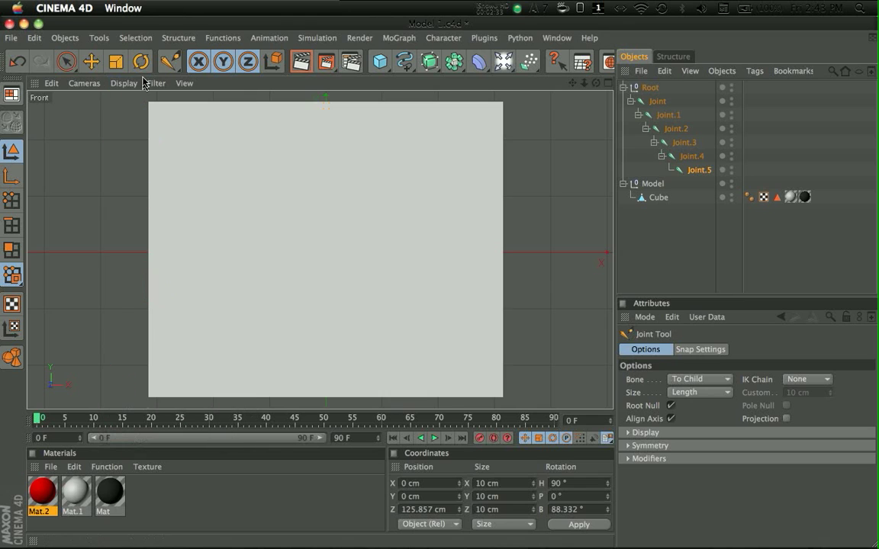
left_click(128, 82)
left_click(153, 262)
left_click(123, 83)
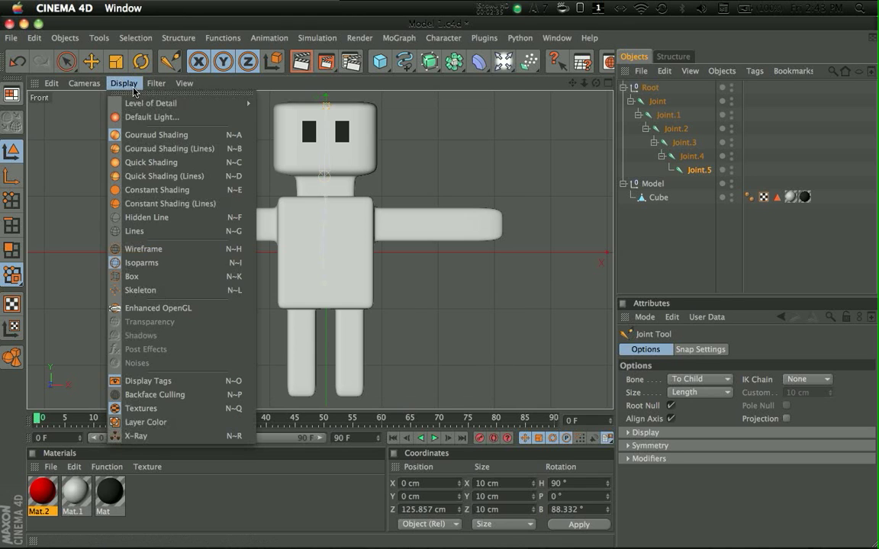
left_click(159, 235)
left_click(126, 83)
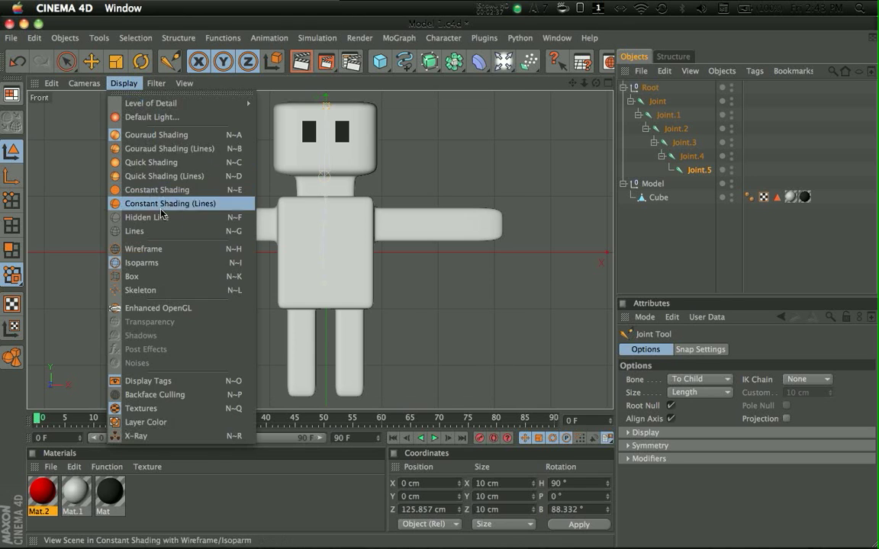
left_click(161, 231)
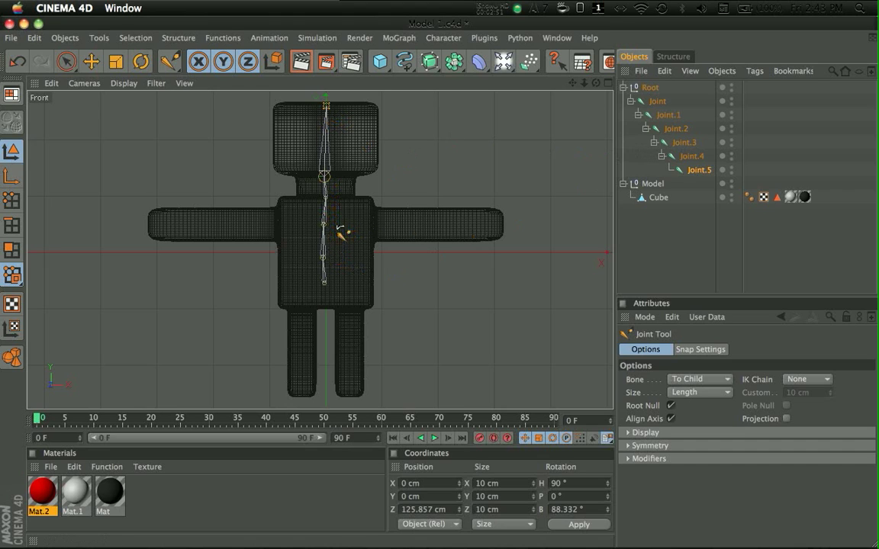
Select Joint.2 and inspect its Object, bone display and Kinematics attributes.
left_click(681, 130)
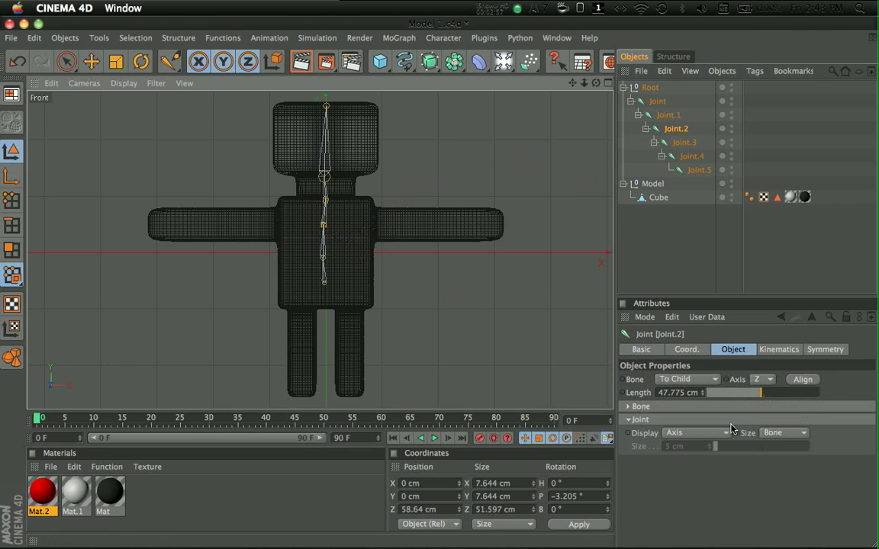
left_click(685, 349)
left_click(740, 350)
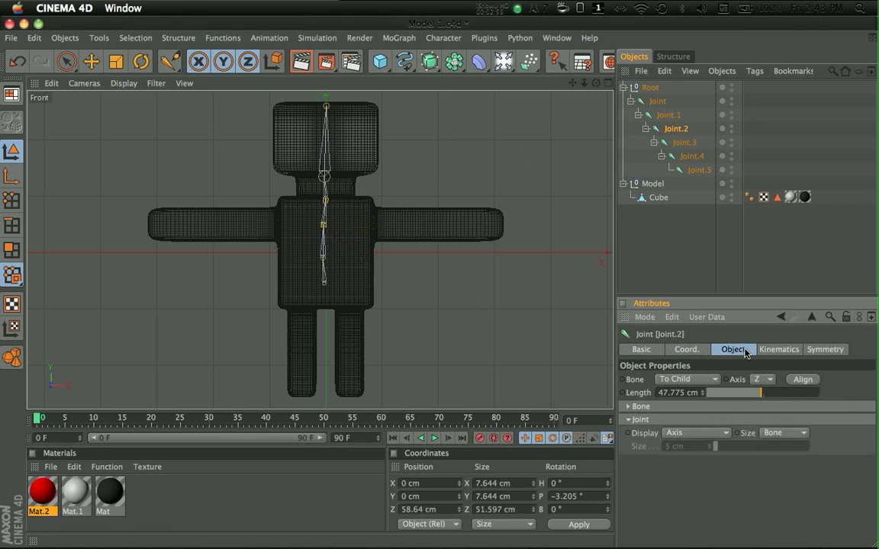
left_click(628, 407)
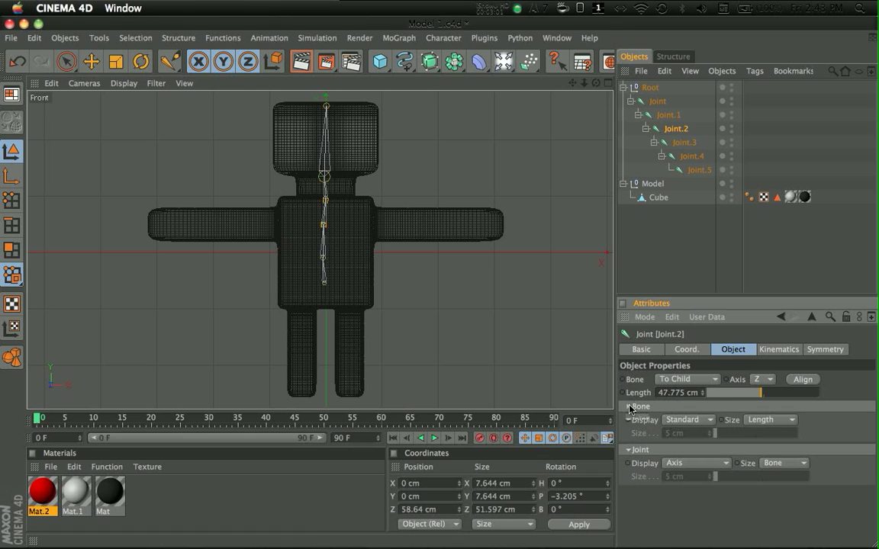
left_click(629, 407)
left_click(770, 351)
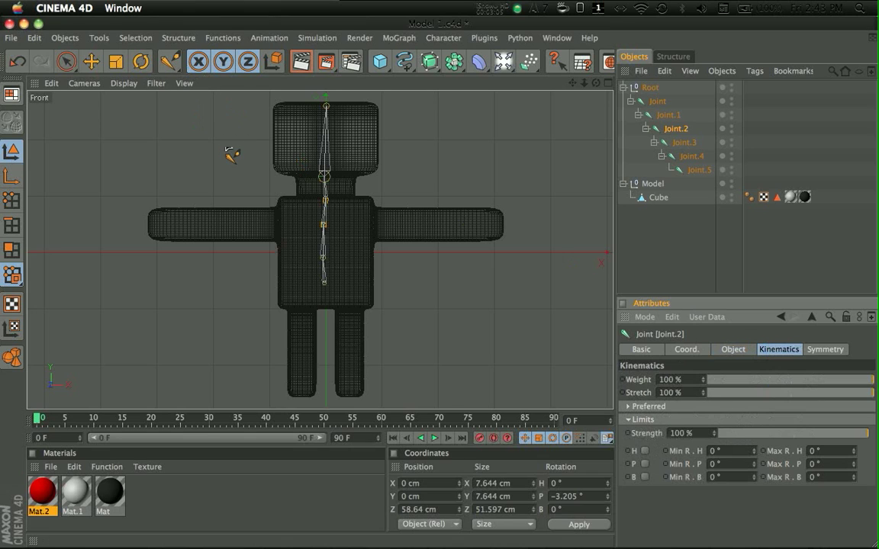
Reactivate the Joint Tool and set its Symmetry mode to Draw.
left_click(168, 61)
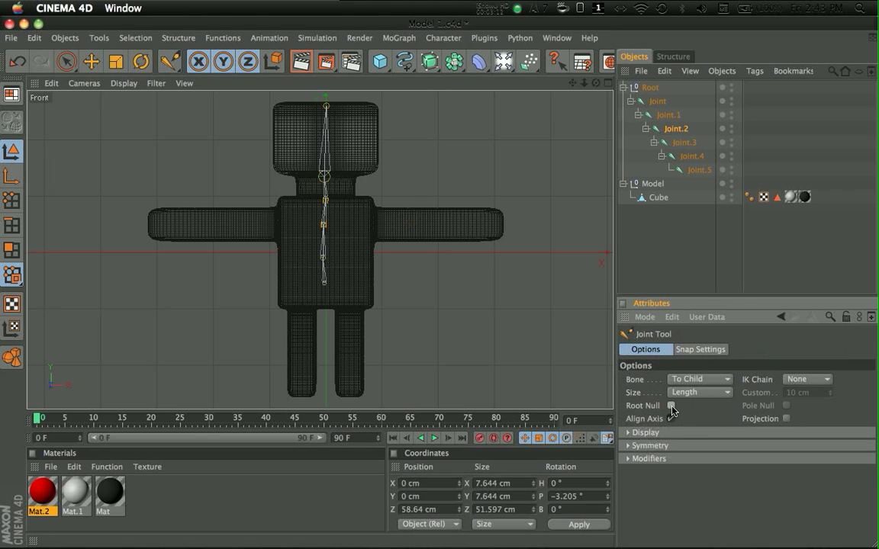
left_click(627, 446)
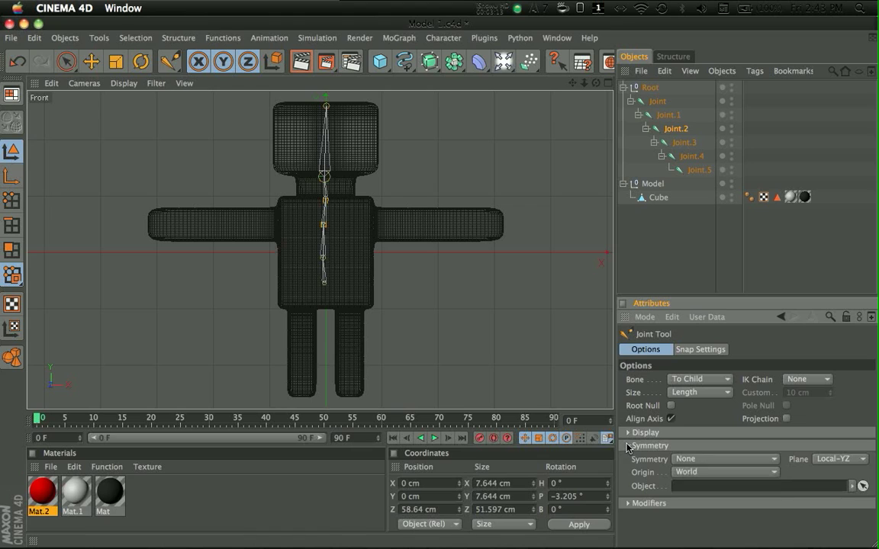
left_click(698, 460)
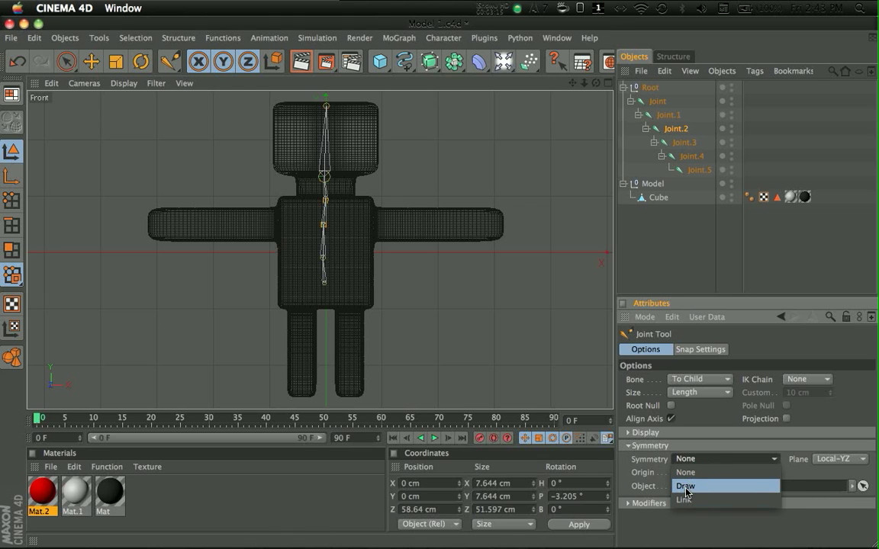
left_click(686, 487)
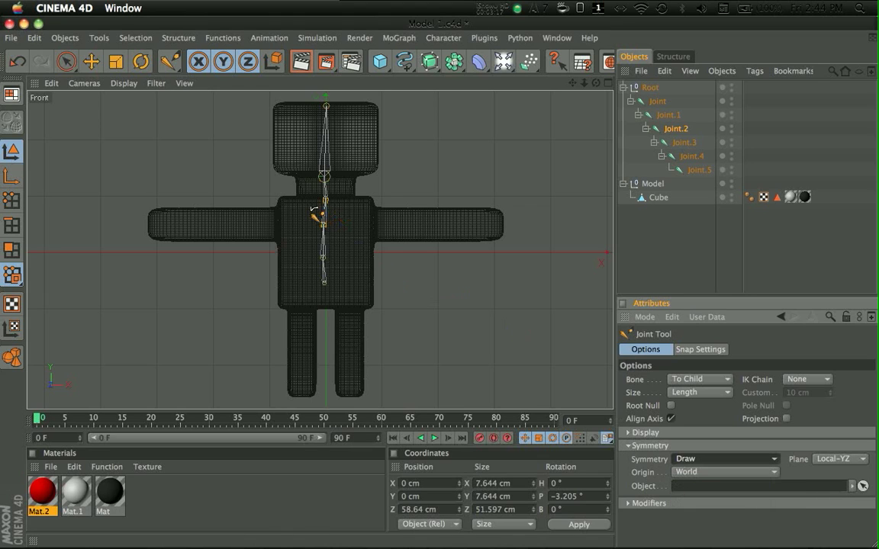
Draw mirrored arm joint chains from the chest out to both arm tips.
left_click(373, 234, "super")
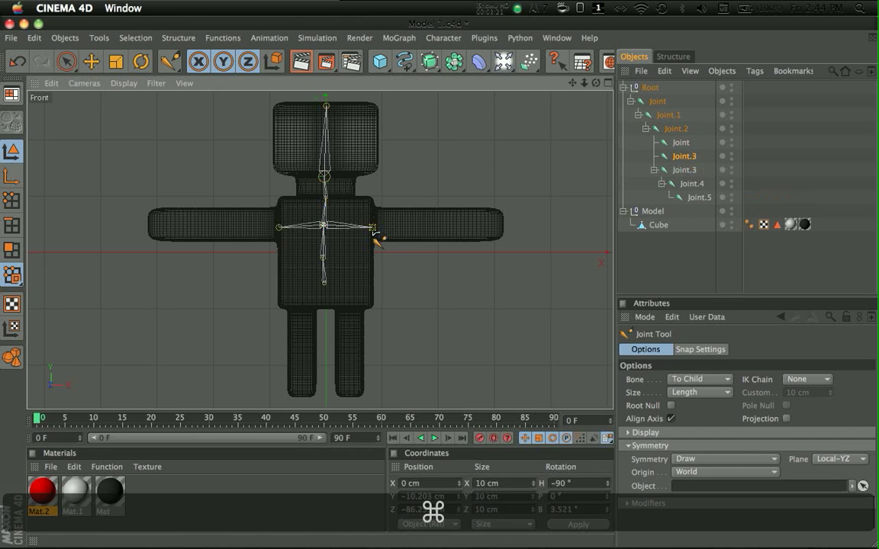
key("super+z")
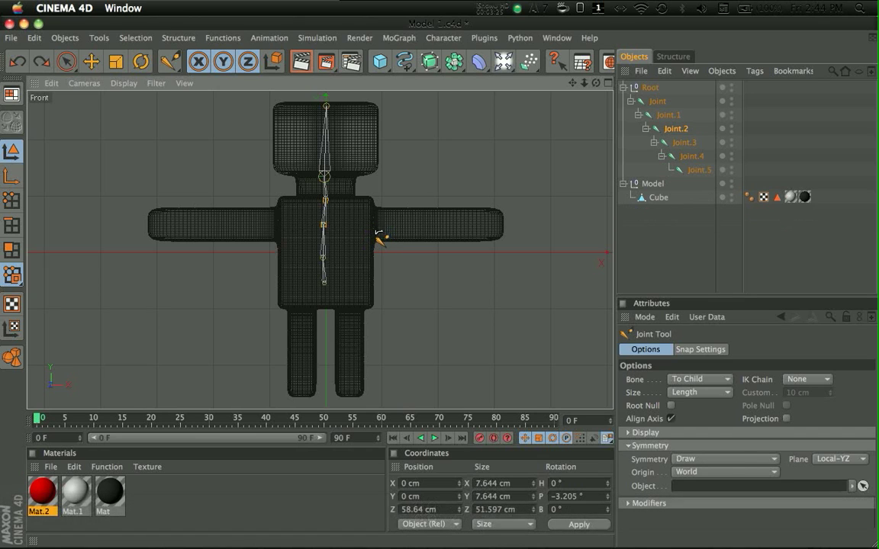
key("super")
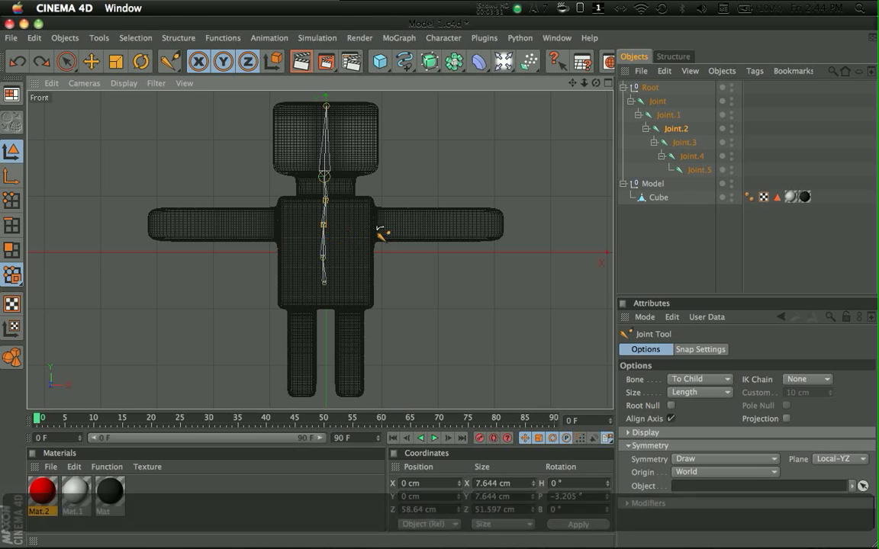
key("super")
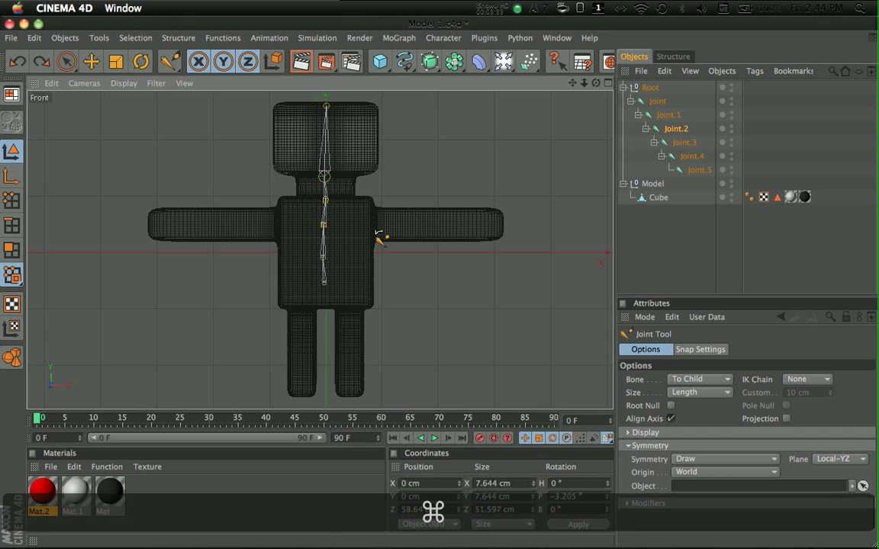
left_click(376, 229, "super")
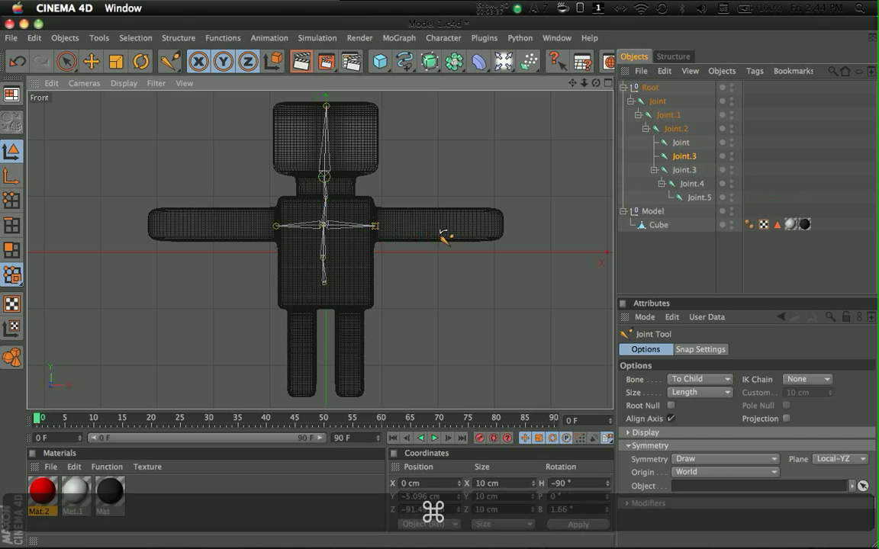
left_click(443, 226, "super")
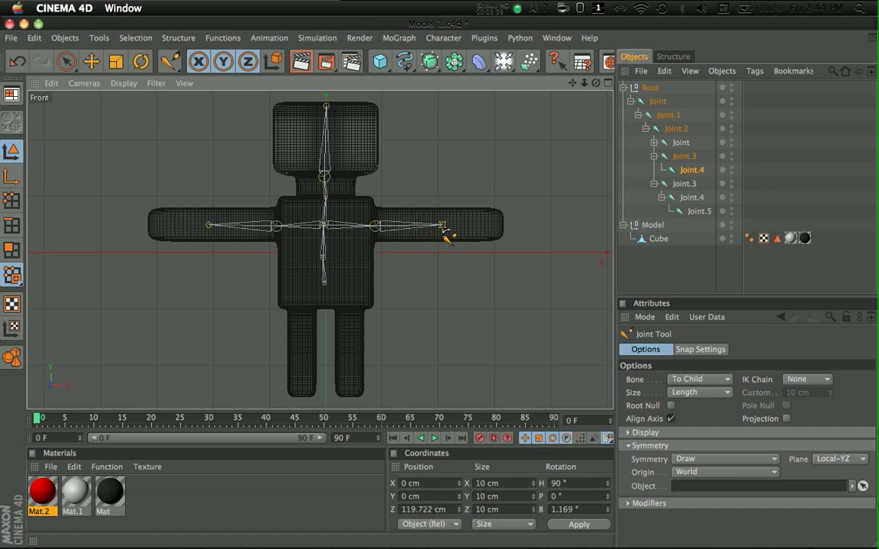
left_click(502, 227, "super")
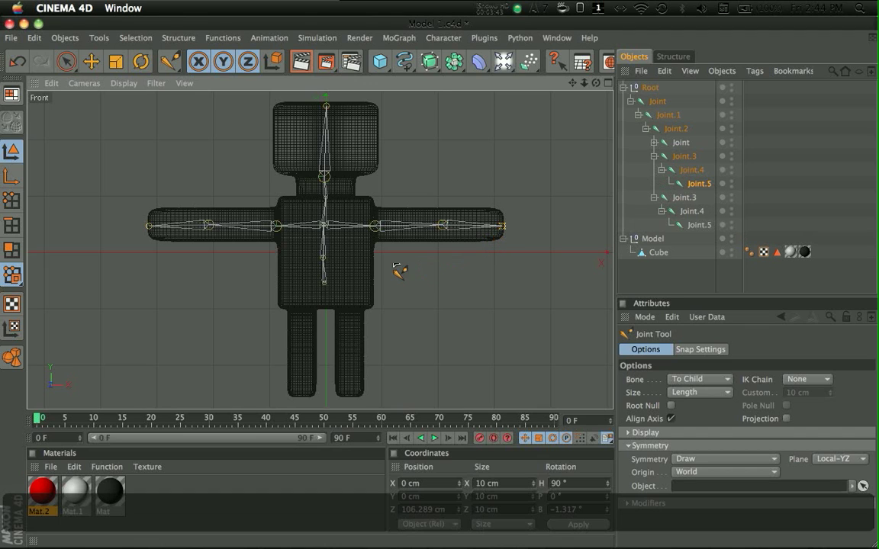
From the bottom spine joint, draw mirrored leg chains through hips and knees to the feet.
left_click(323, 287)
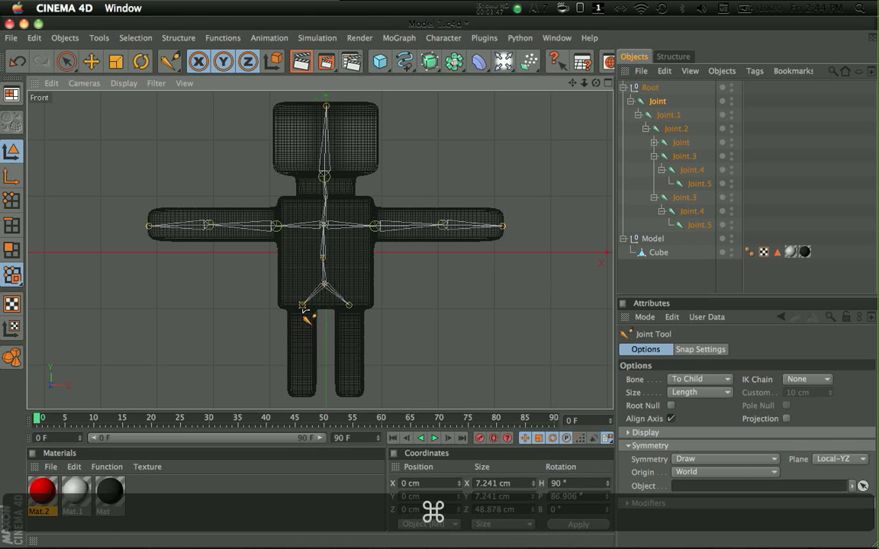
left_click(304, 307, "super")
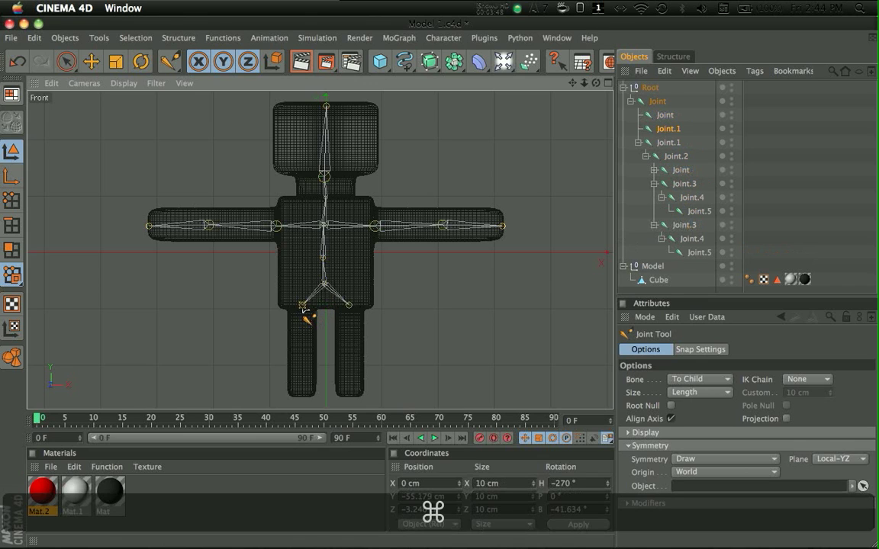
left_click(301, 353, "super")
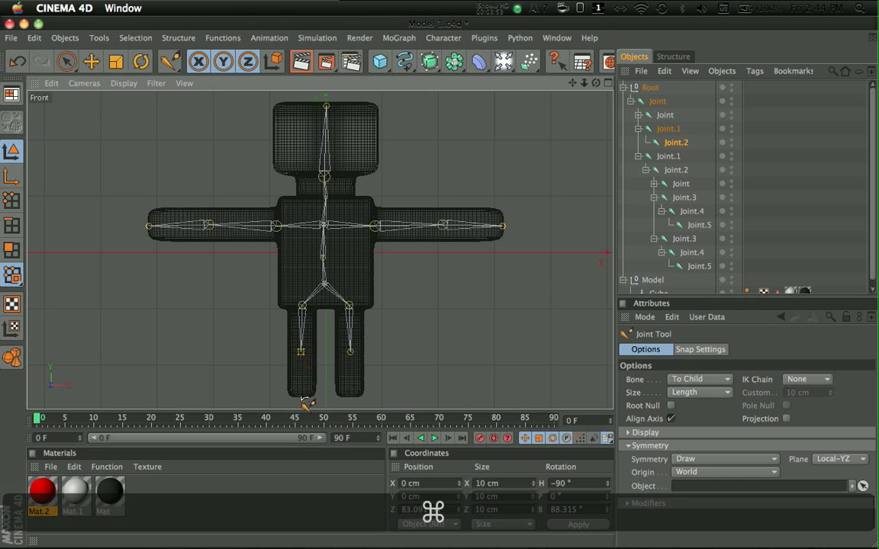
left_click(301, 397, "super")
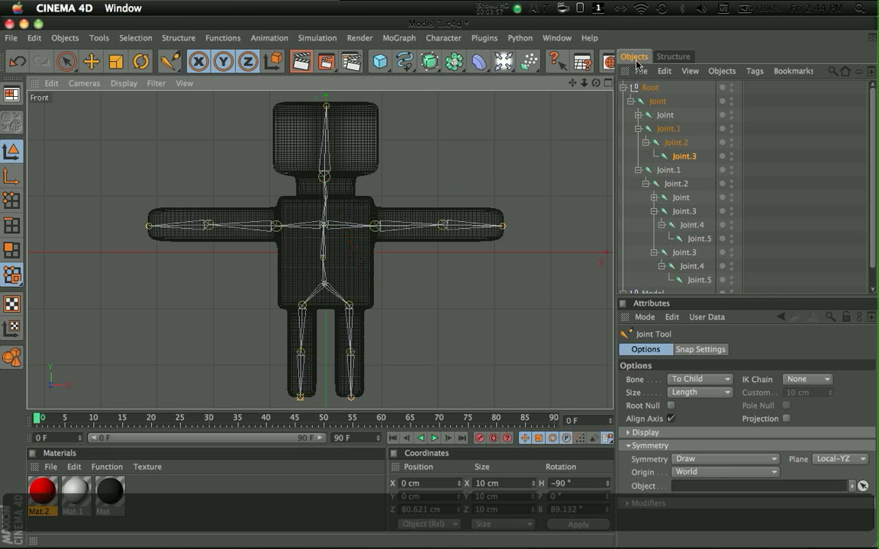
Maximize the Perspective view in Hidden Line display and orbit to a three-quarter angle.
key("F5")
middle_click(171, 83)
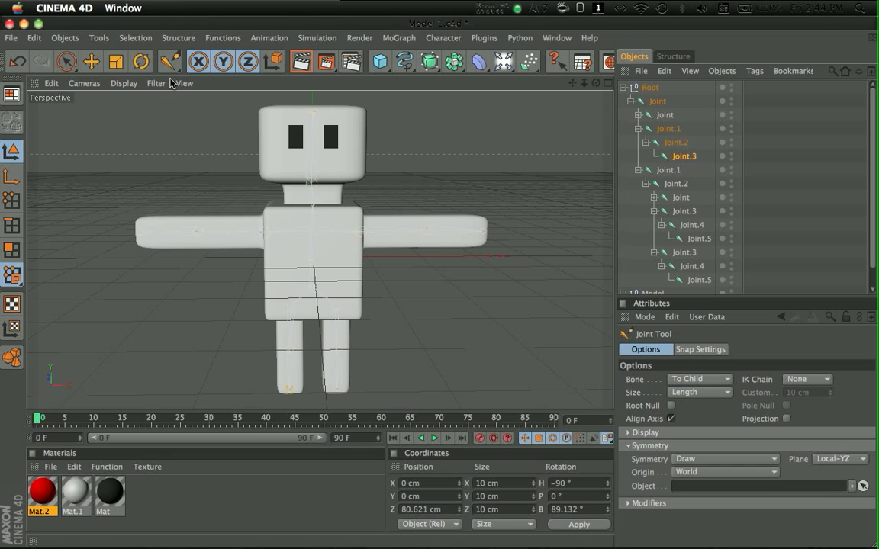
left_click(123, 83)
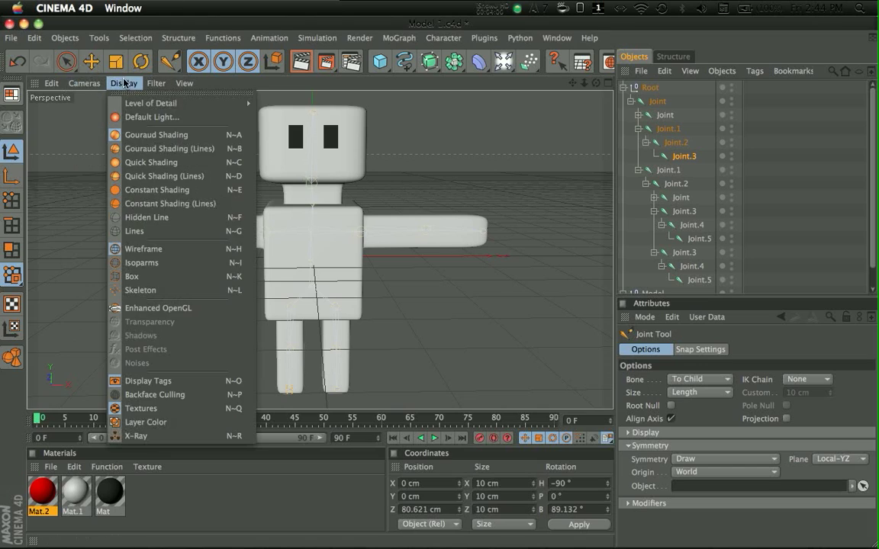
left_click(145, 215)
left_click_drag(439, 272, 396, 267, "alt")
Compare Gouraud and Constant shading, settle on Gouraud, and orbit to an angled view.
left_click(66, 62)
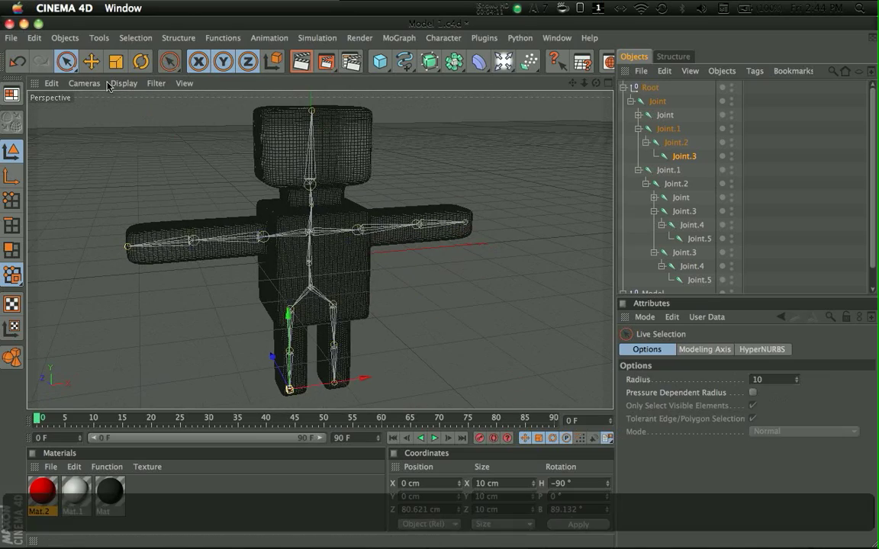
left_click(83, 83)
mouse_move(122, 85)
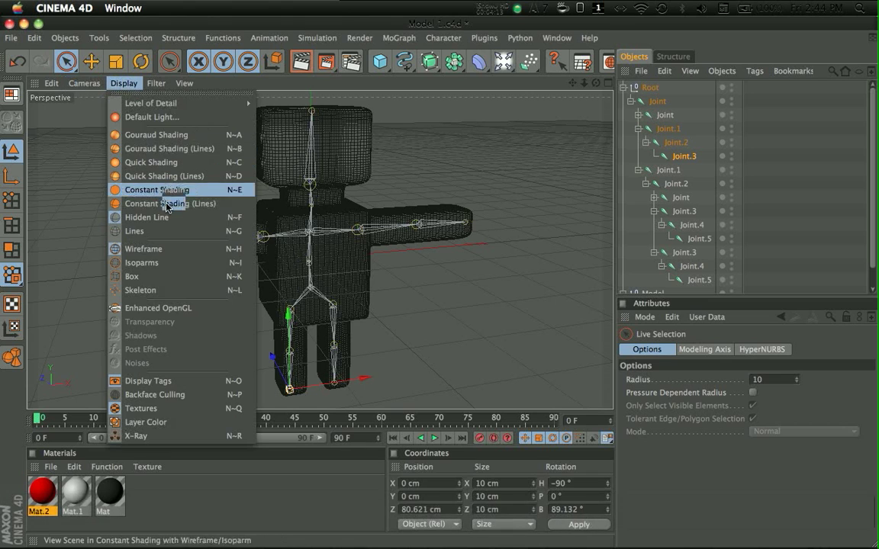
left_click(144, 134)
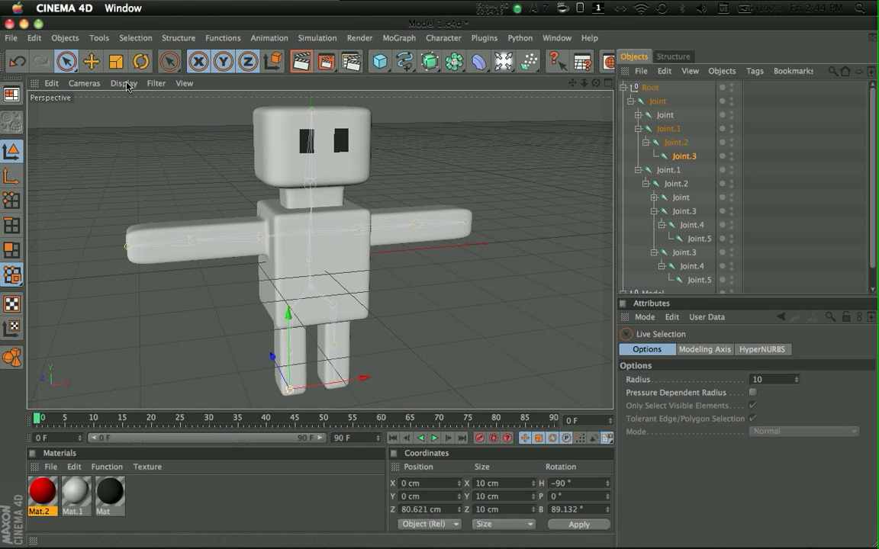
left_click(123, 83)
left_click(148, 193)
left_click(124, 83)
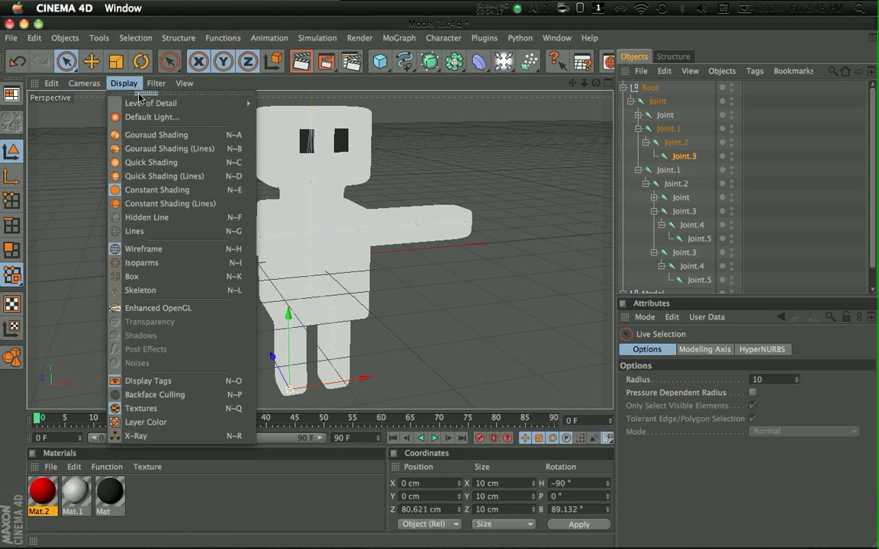
left_click(145, 135)
mouse_move(331, 142)
left_mouse_down("alt")
mouse_move(429, 282)
mouse_move(439, 284)
mouse_move(483, 208)
left_mouse_up("alt")
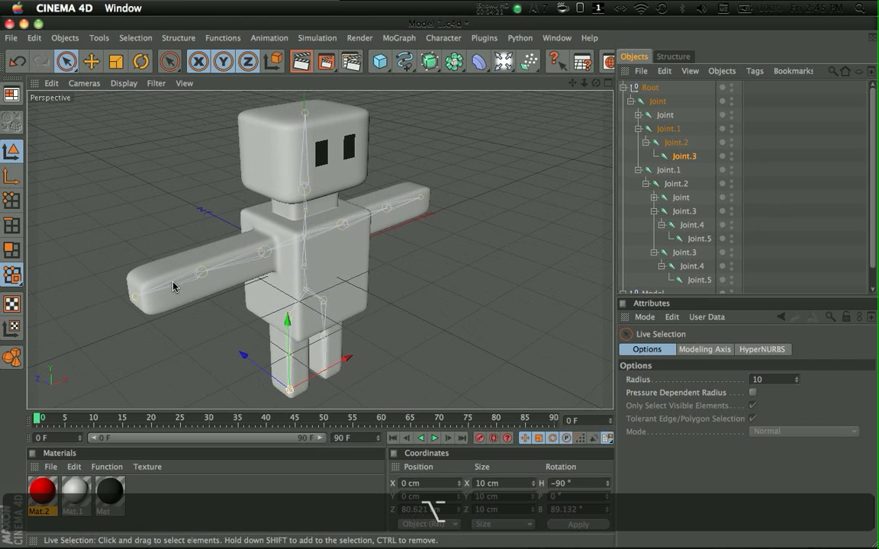
left_click(195, 269)
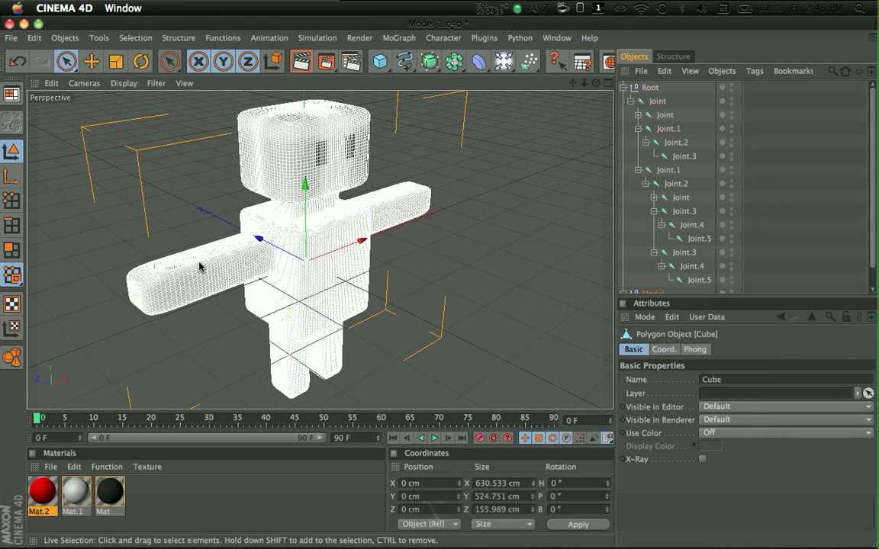
left_click(672, 141)
left_click(678, 157)
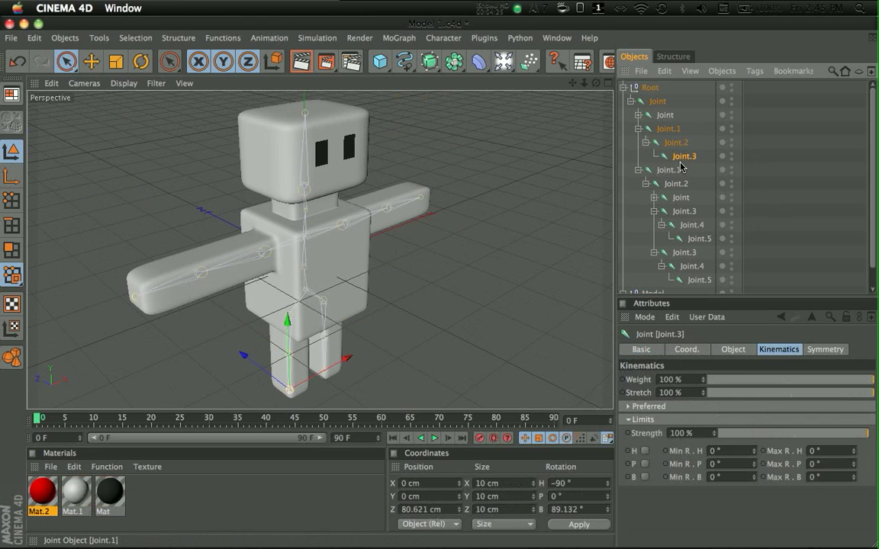
left_click(666, 170)
left_click(675, 183)
left_click(684, 211)
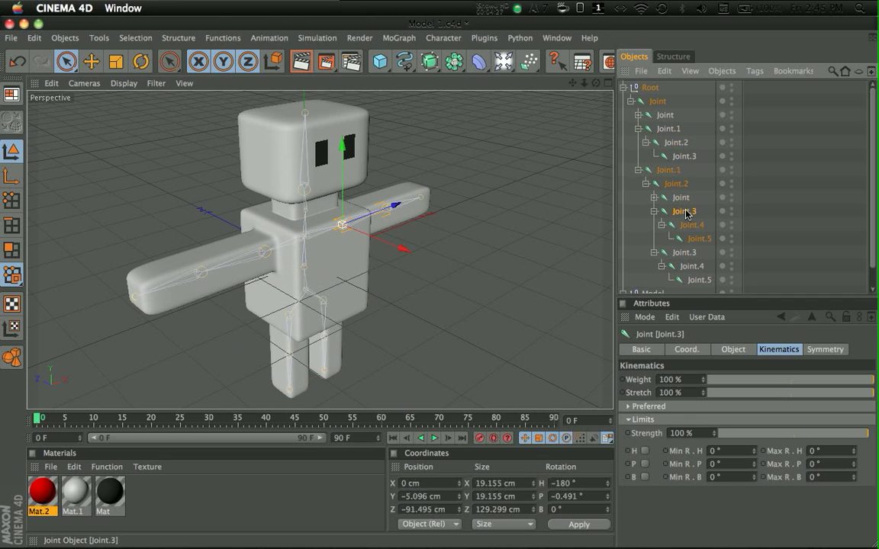
left_click_drag(441, 285, 427, 284, "alt")
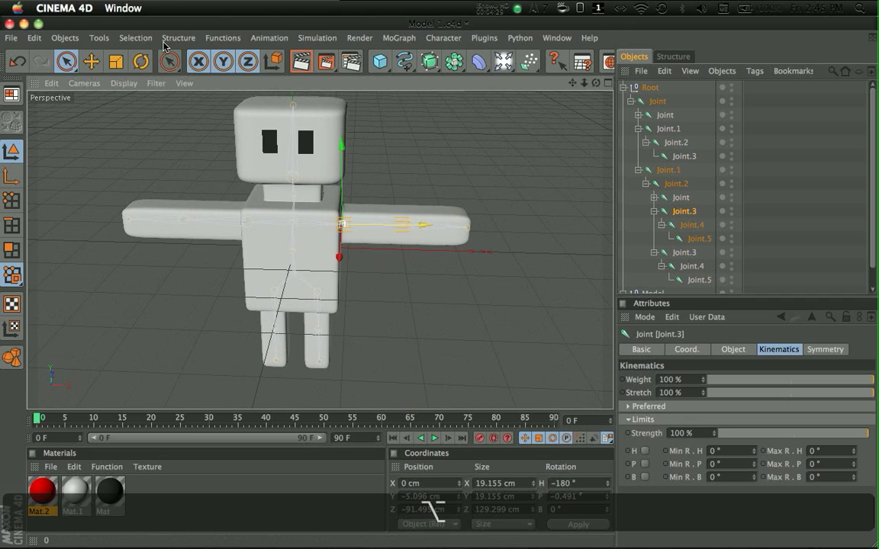
left_click(133, 65)
left_click_drag(367, 239, 301, 261, "shift")
key("shift+alt+super+z")
key("shift+alt+super+z")
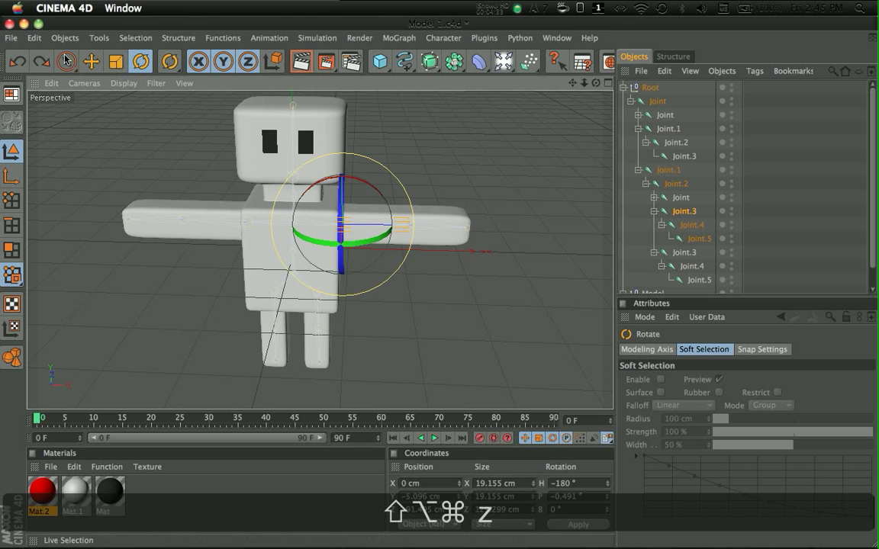
key("shift+alt+super+z")
key("shift+alt+super+z")
key("shift+alt+super+z")
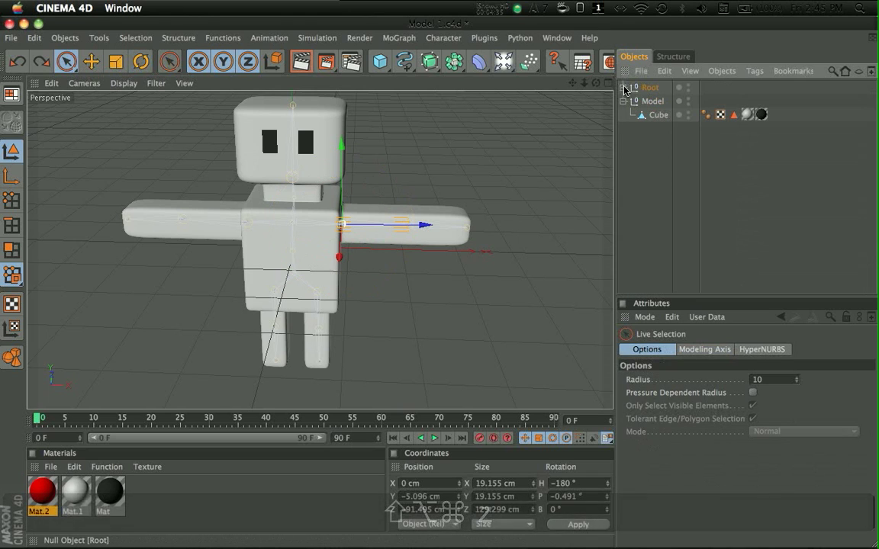
Select Root with all its child joints plus the Cube mesh, then open the Character menu.
left_click(623, 87)
left_click(646, 89)
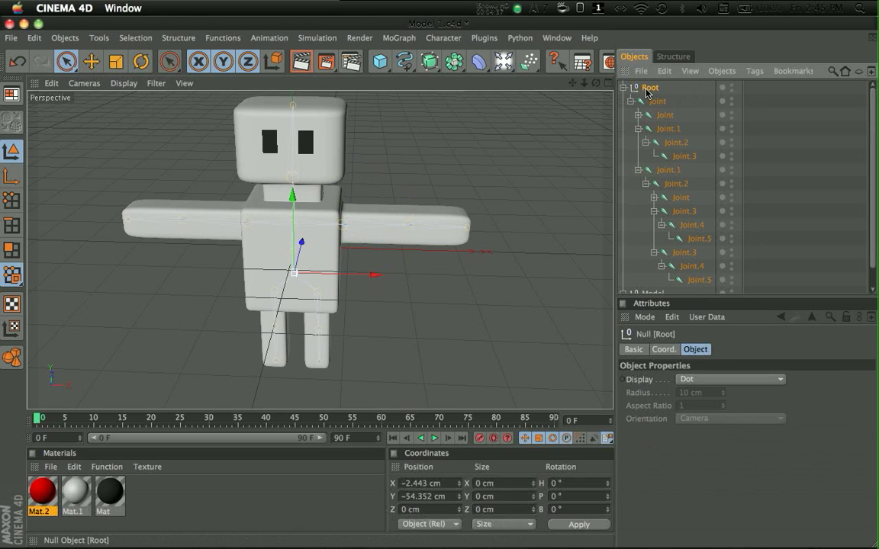
right_click(647, 91)
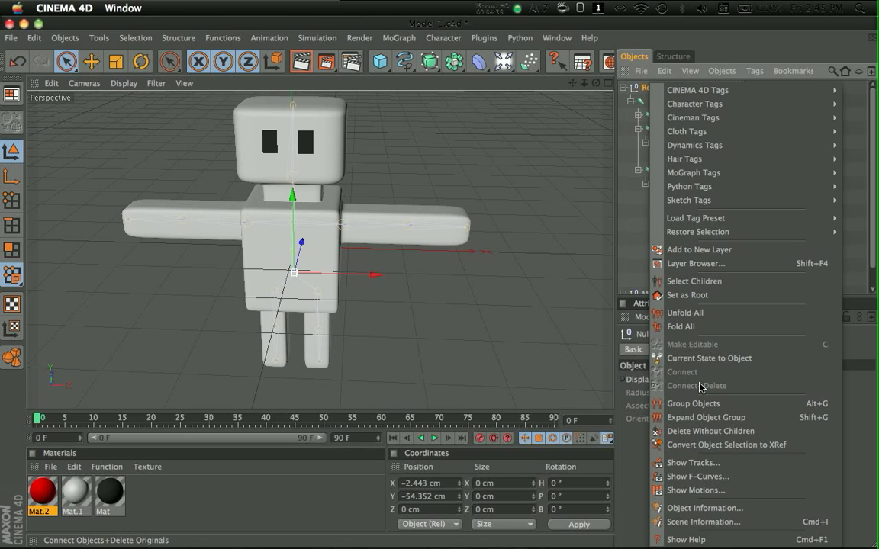
mouse_move(667, 103)
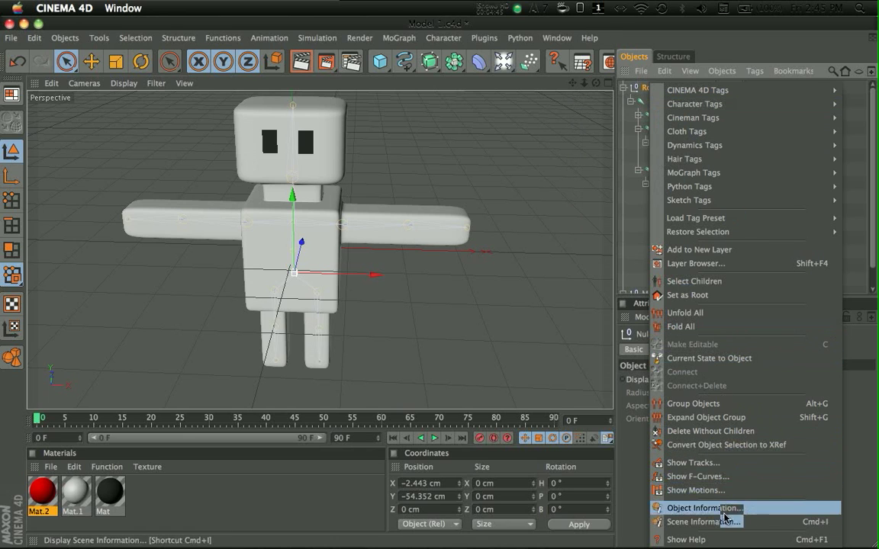
left_click(716, 281)
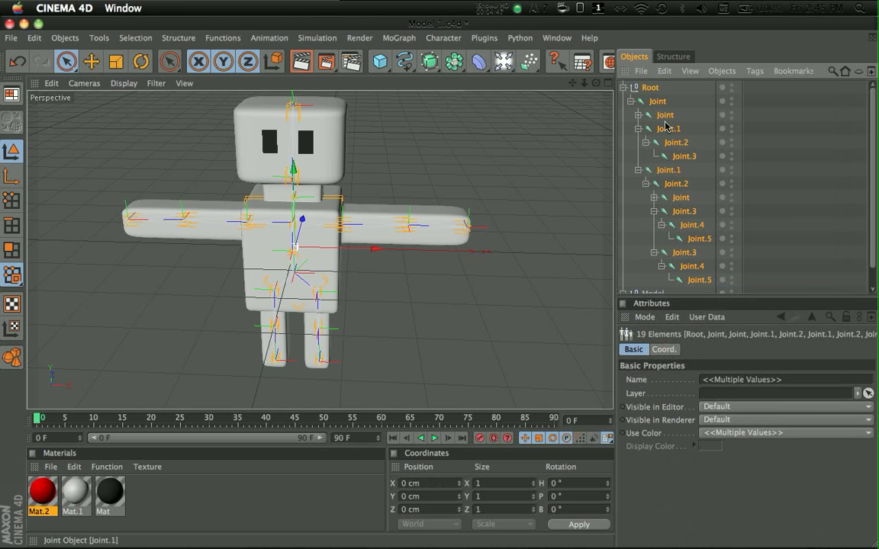
scroll(681, 159, "down", 1)
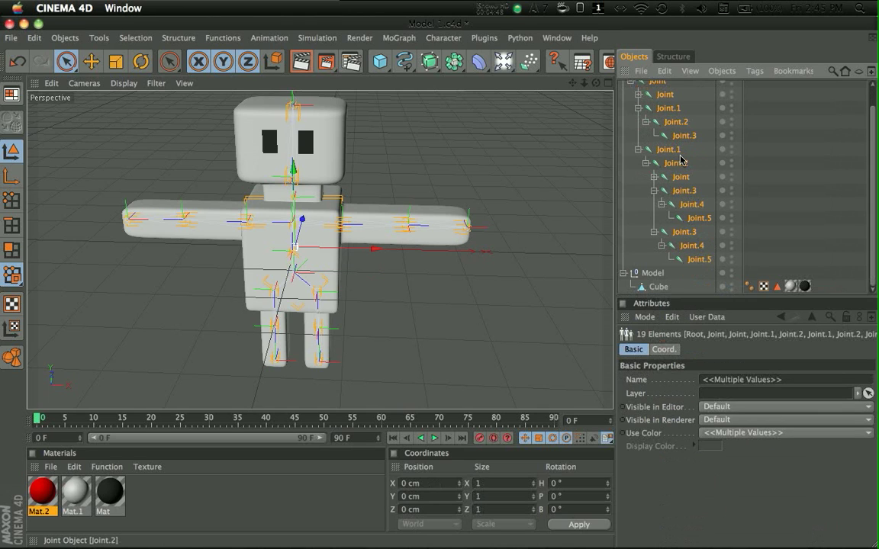
left_click(658, 287, "super")
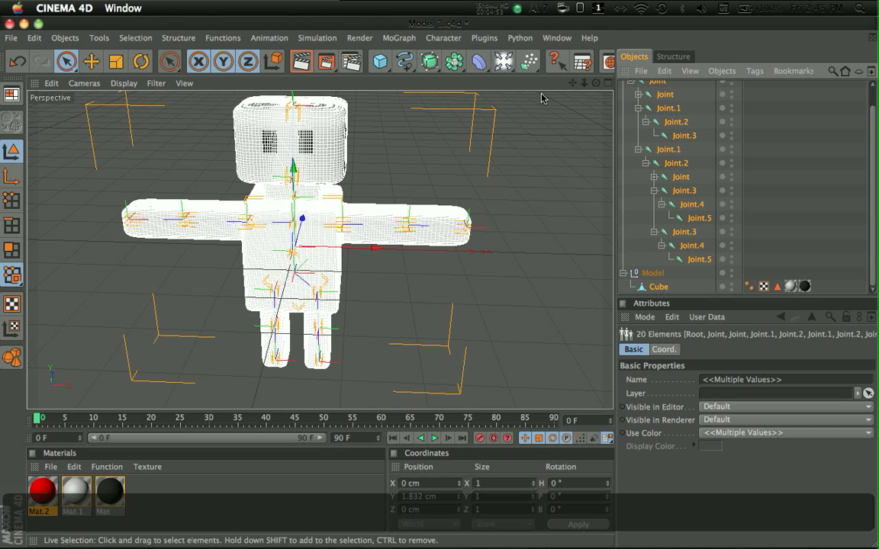
left_click(458, 40)
mouse_move(459, 59)
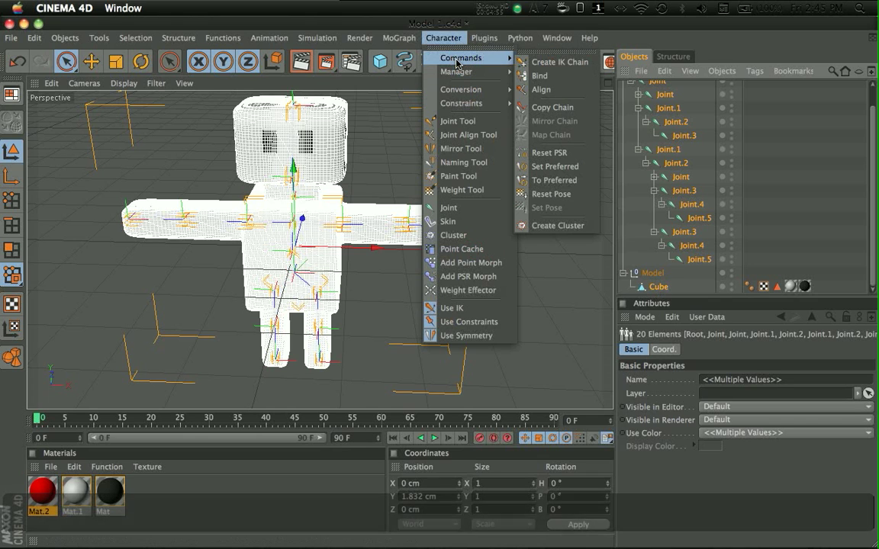
Bind the Cube to the skeleton, then test-rotate arm joint Joint.3 and undo it.
left_click(550, 77)
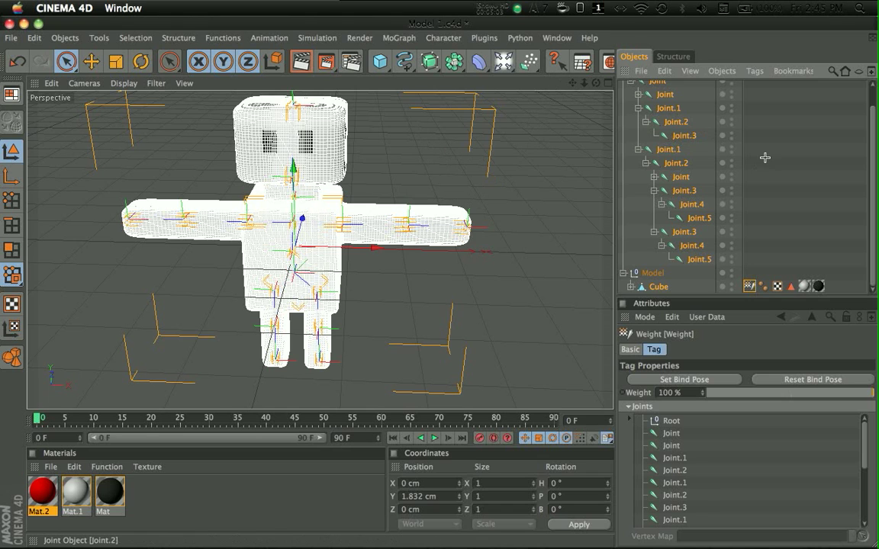
left_click(691, 204)
left_click(686, 192)
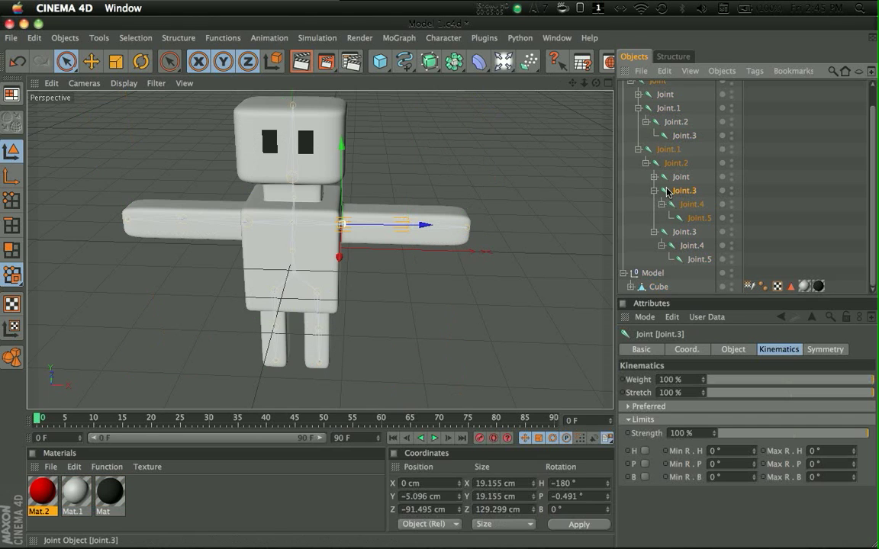
left_click(140, 61)
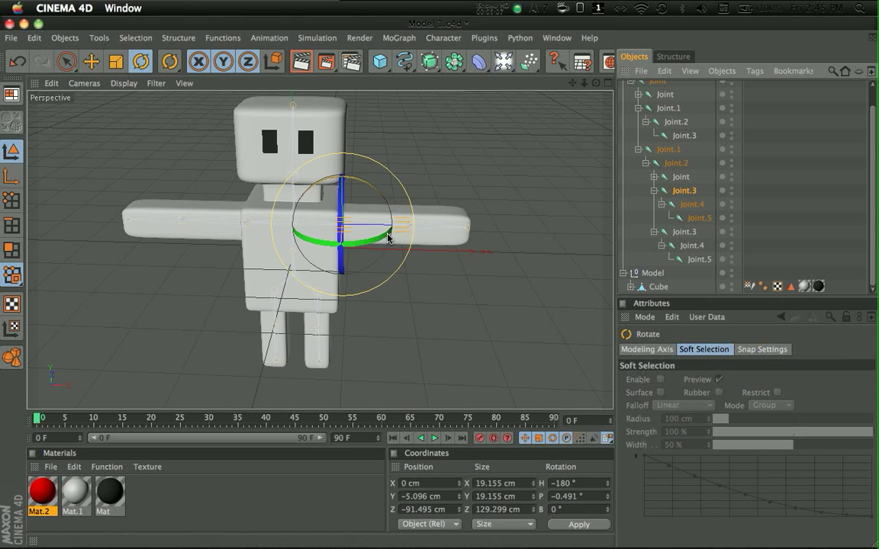
mouse_move(384, 237)
left_mouse_down()
mouse_move(365, 243)
mouse_move(372, 250)
mouse_move(394, 233)
mouse_move(373, 229)
mouse_move(388, 229)
left_mouse_up()
key("super+z")
key("alt+super+z")
left_click_drag(440, 285, 450, 259, "alt")
Test-bend the arm and forearm at Joint.4, then undo back to the straight T-pose.
left_click_drag(377, 197, 386, 232)
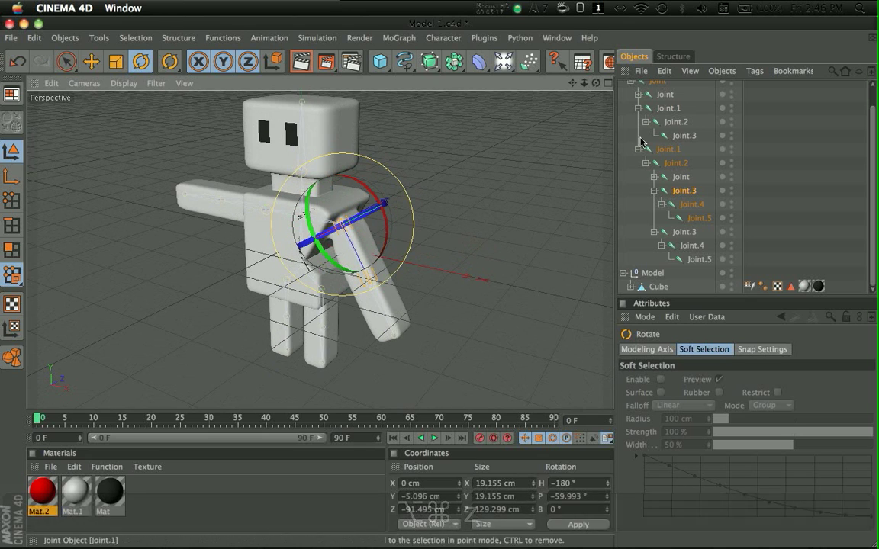
left_click(691, 204)
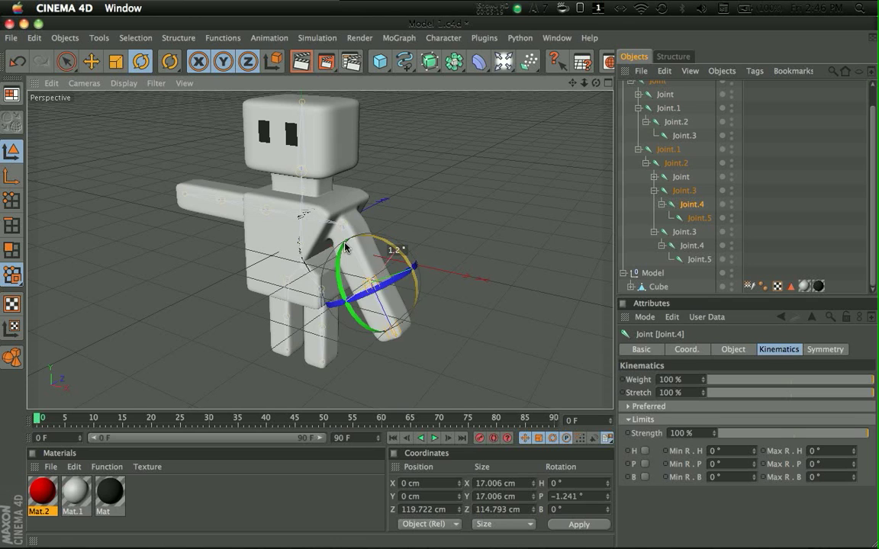
left_click_drag(395, 256, 440, 286)
key("alt+super+z")
key("alt+super+z")
key("alt+super+z")
key("alt+super+z")
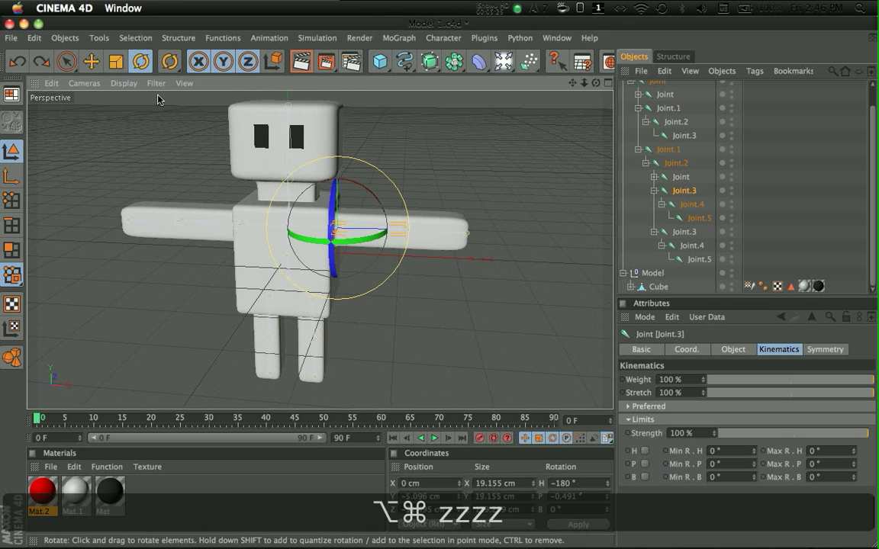
left_click(66, 61)
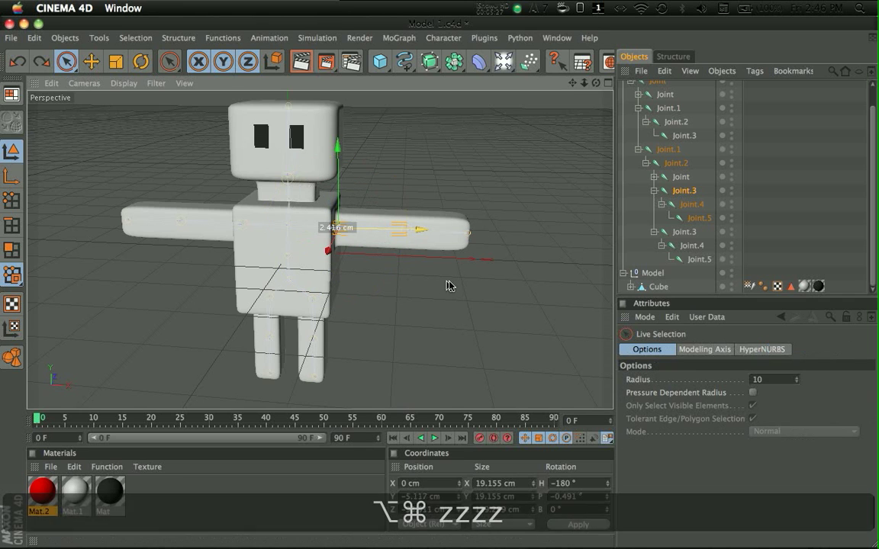
key("super+z")
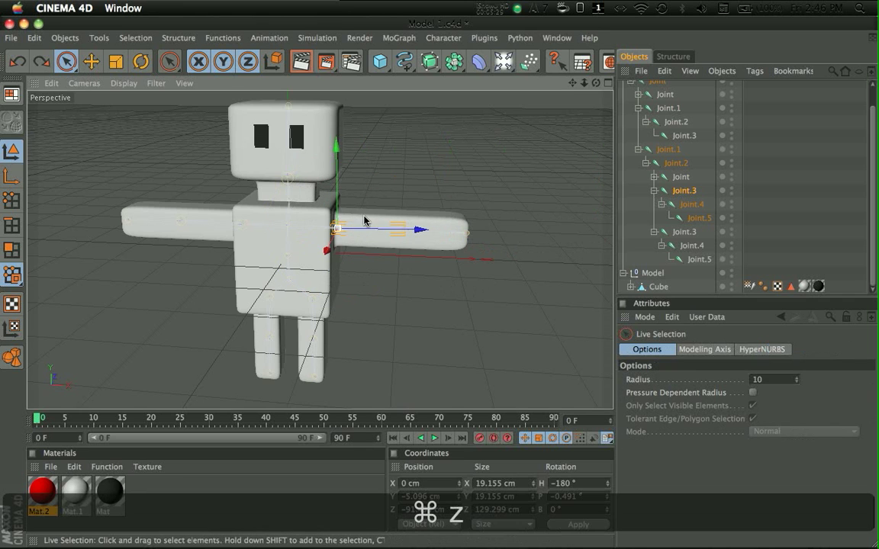
key("alt+super+z")
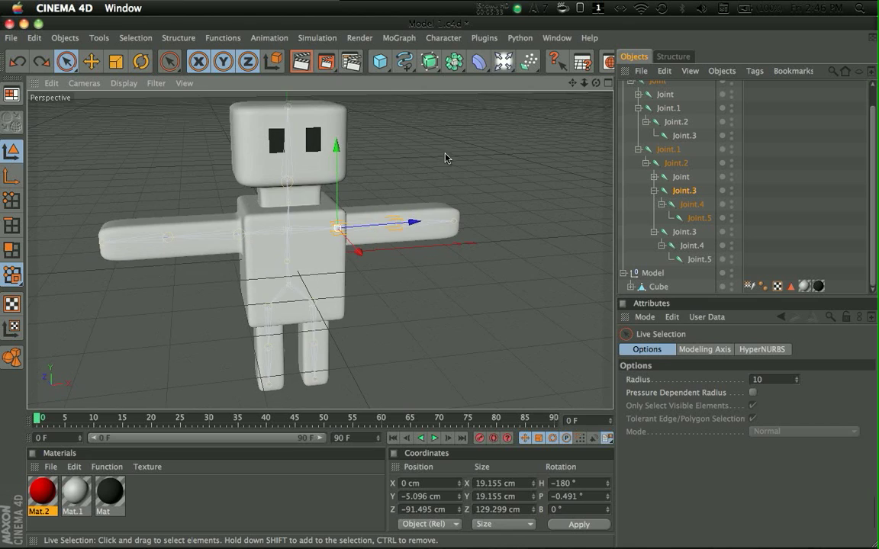
left_click(442, 38)
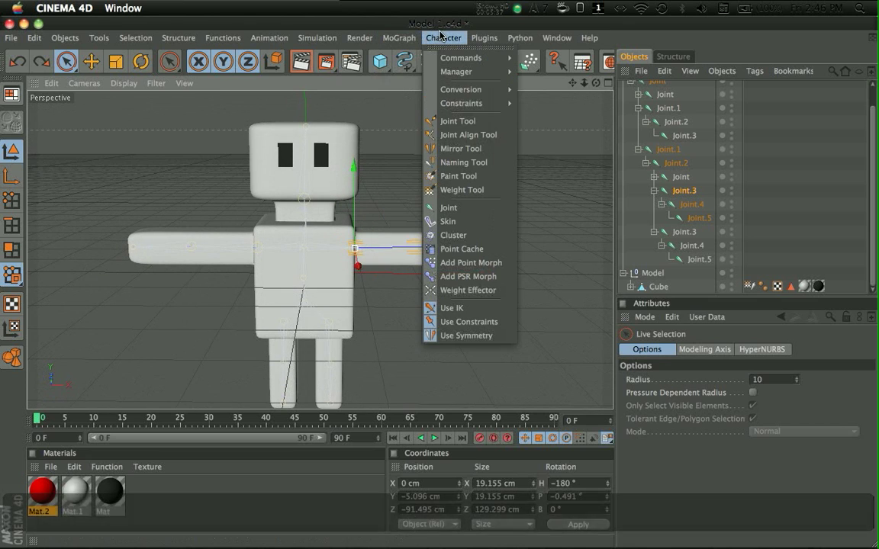
Activate the Weight Tool and select the arm joint Joint.3.
left_click(462, 190)
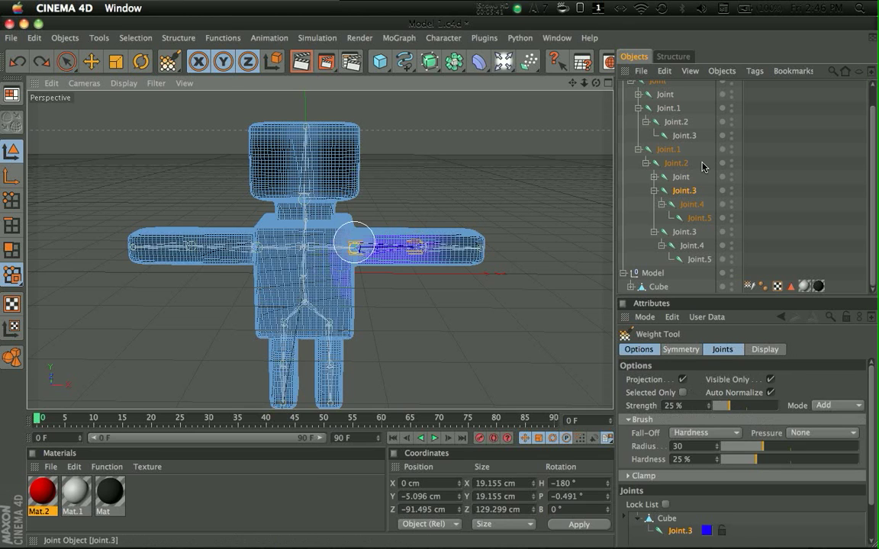
left_click(683, 176)
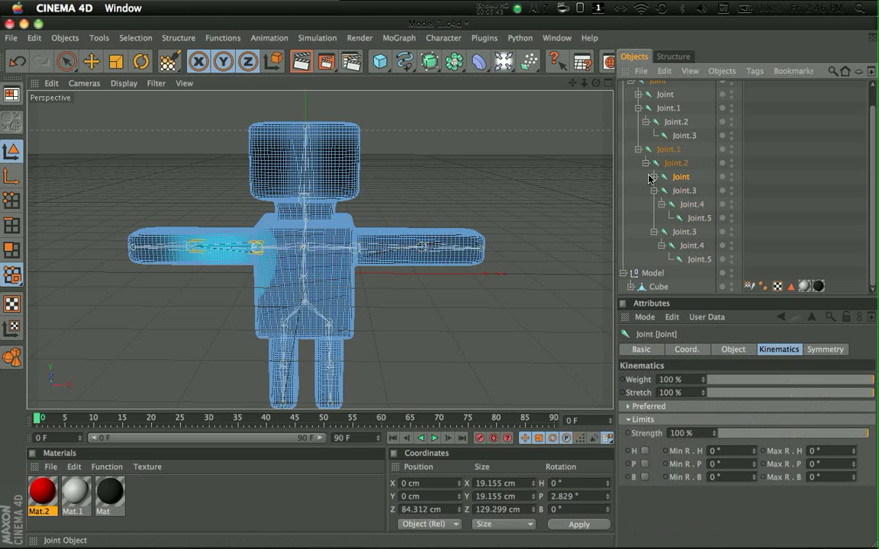
scroll(412, 228, "up", 5)
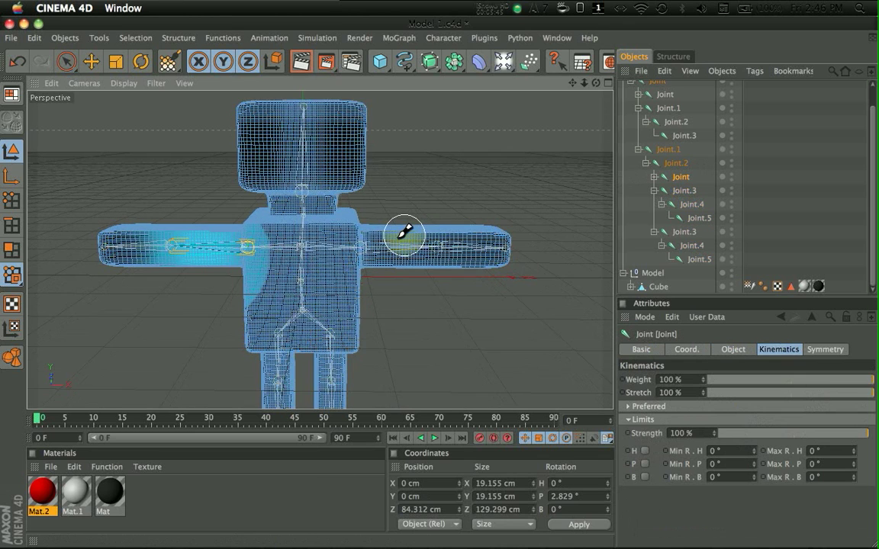
left_click_drag(340, 214, 249, 203, "alt")
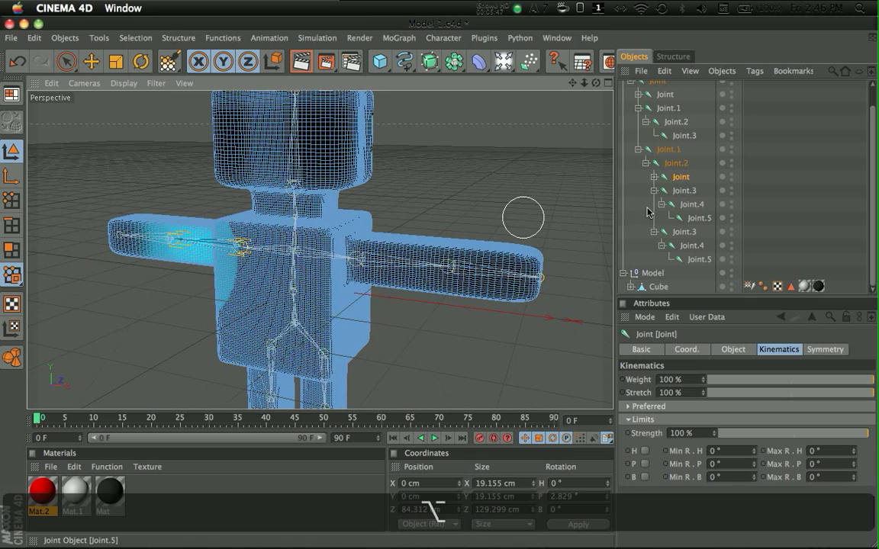
left_click(696, 196)
left_click_drag(422, 286, 446, 276, "alt")
mouse_move(313, 242)
left_mouse_down("alt+super")
mouse_move(317, 249)
mouse_move(322, 234)
left_mouse_up("alt+super")
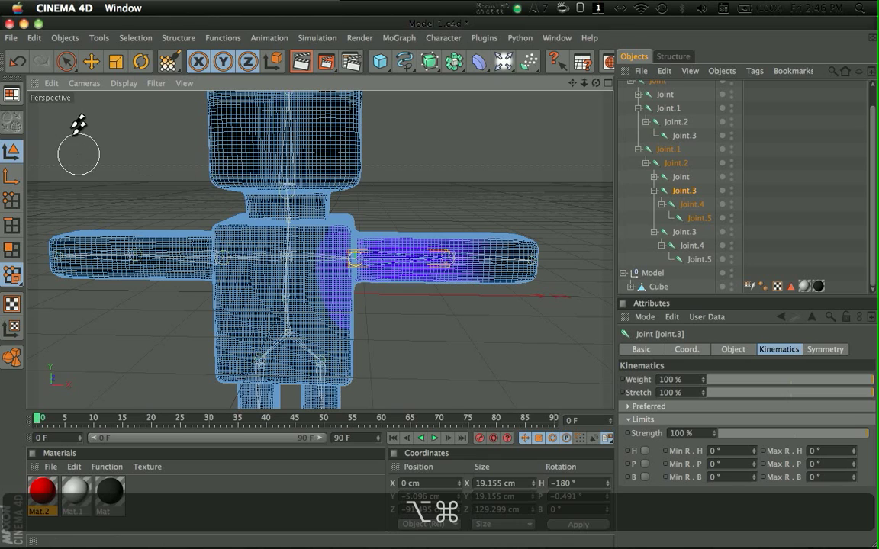
Open Joint.3's weight colour picker in the weight settings and keep its original blue.
left_click(168, 61)
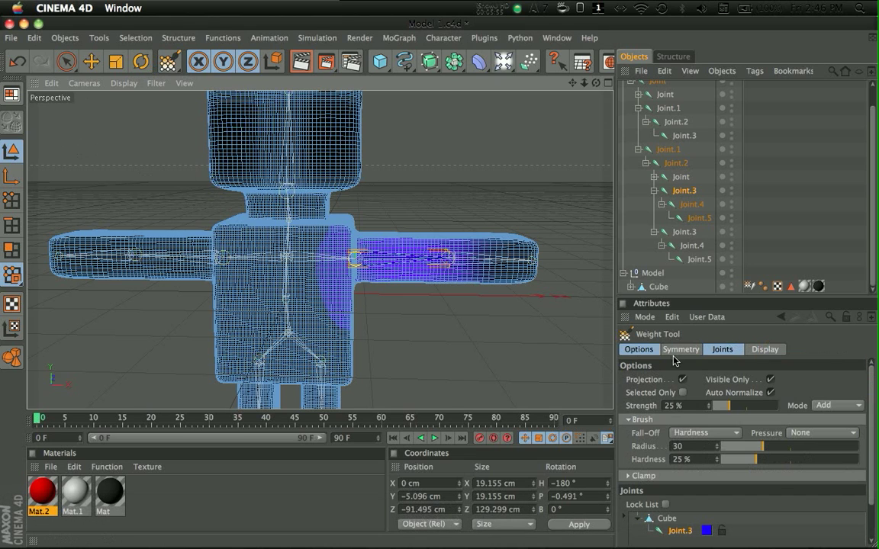
scroll(706, 533, "down", 2)
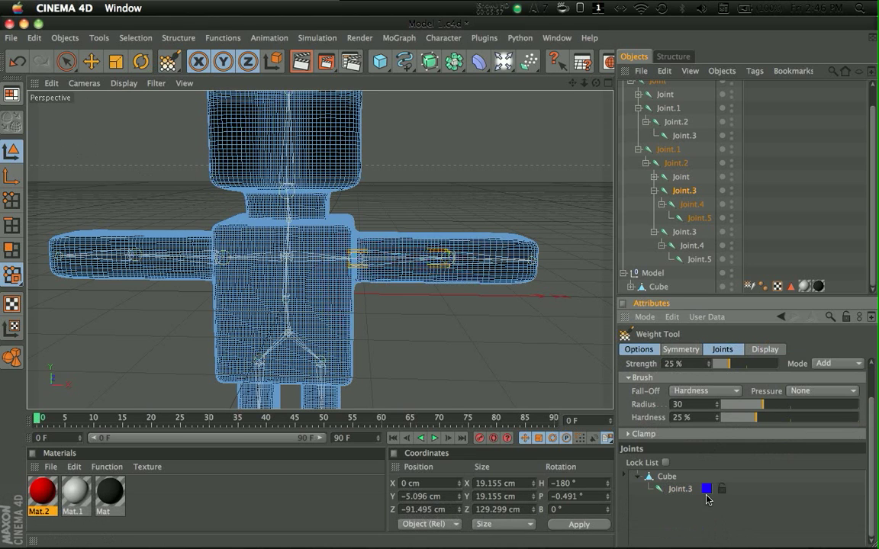
left_click(707, 489)
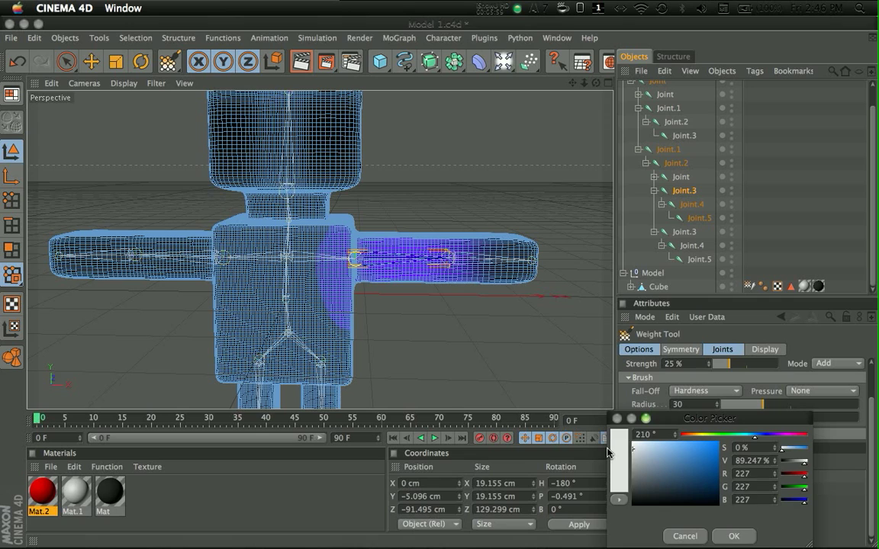
left_click(733, 535)
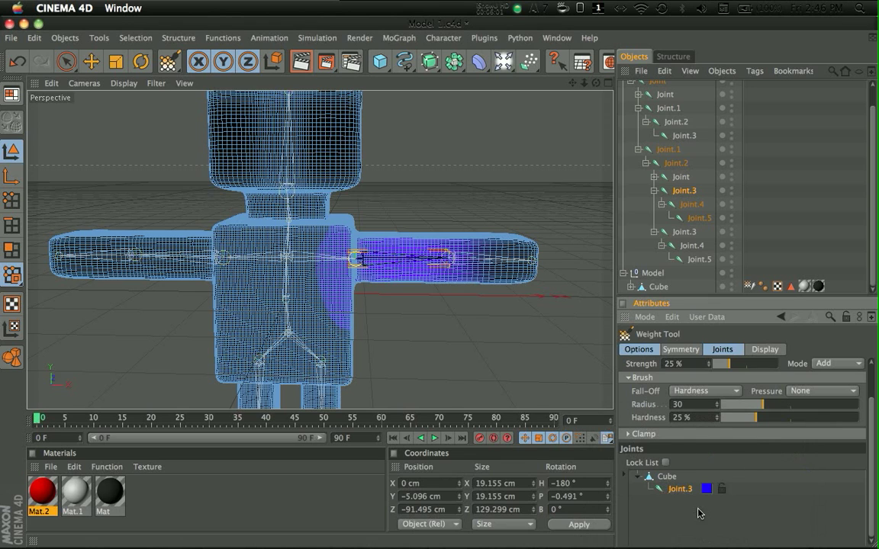
left_click(707, 490)
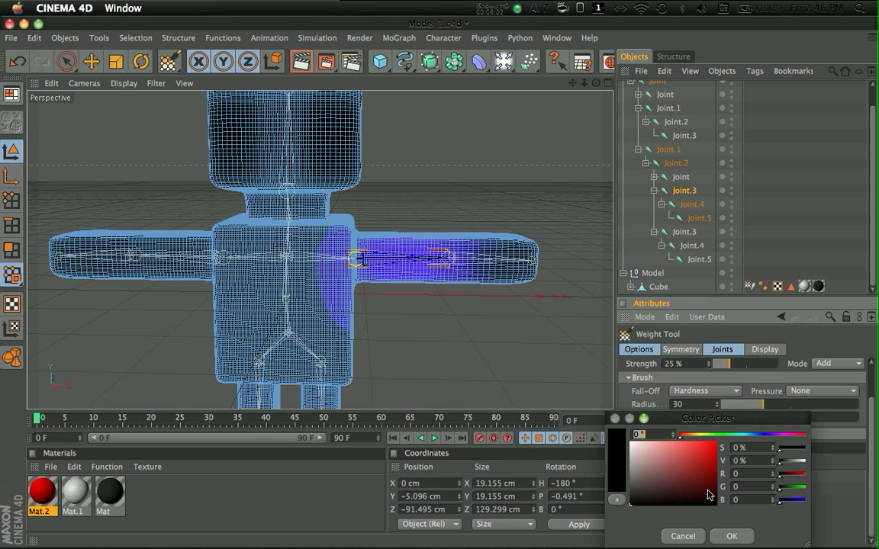
left_click(683, 536)
Review the Weight Tool's Symmetry, Joints and Display tabs, ending on Display.
left_click(680, 349)
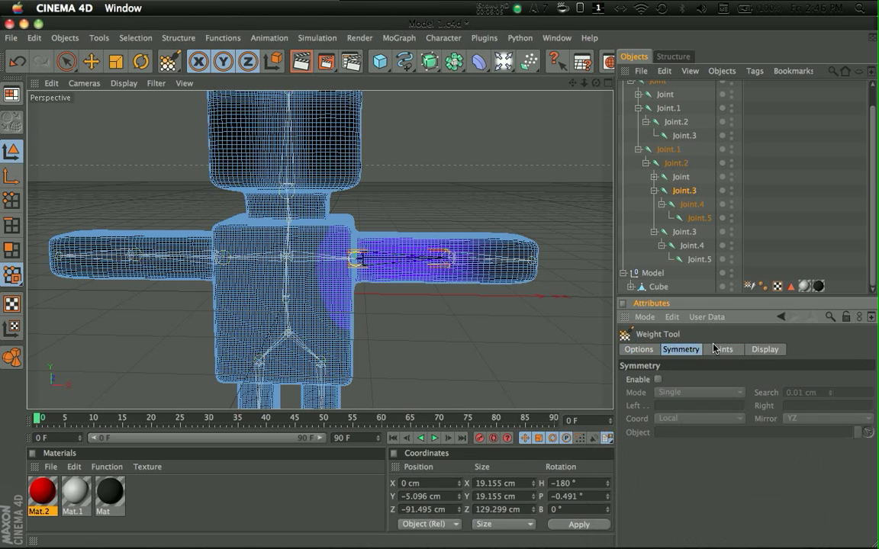
left_click(764, 349)
left_click(722, 348)
left_click(765, 349)
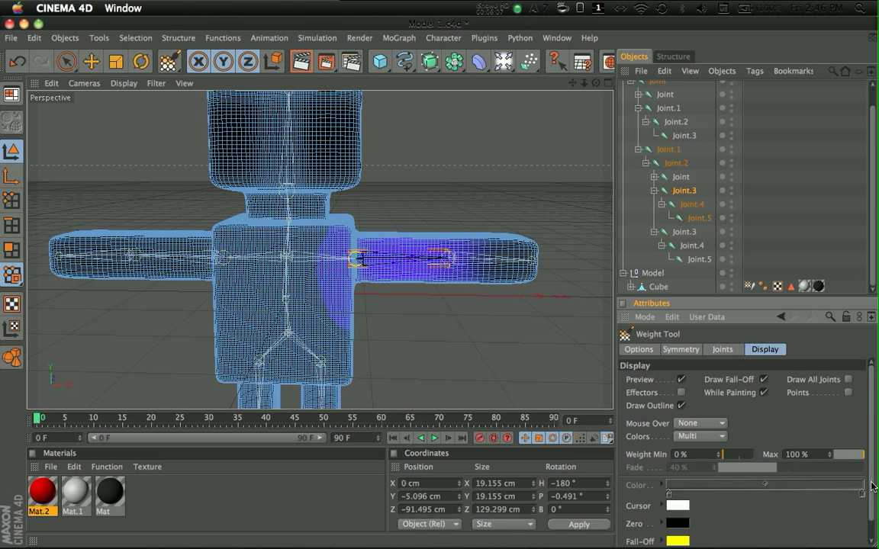
scroll(773, 527, "down", 1)
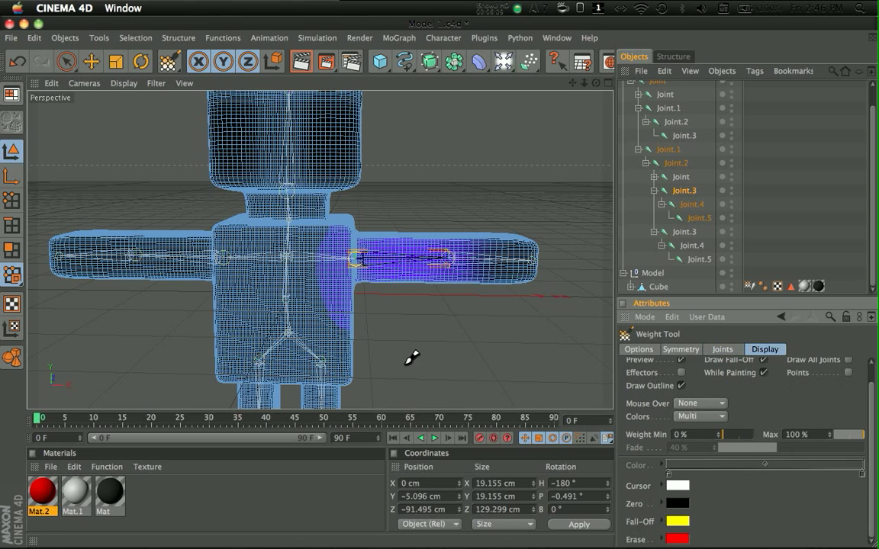
key("super")
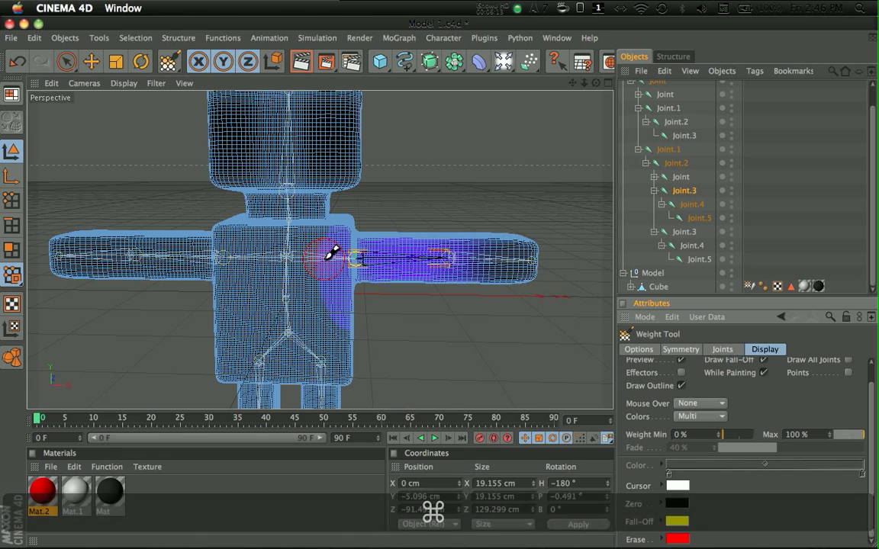
key("alt")
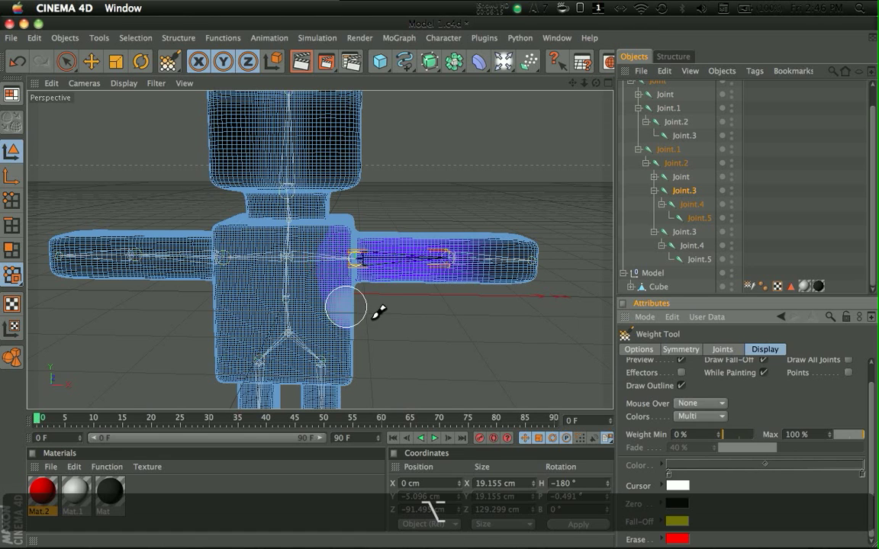
left_click(83, 84)
Shade the mesh to show weight colours and erase Joint.3 weight from the lower shoulder.
mouse_move(124, 84)
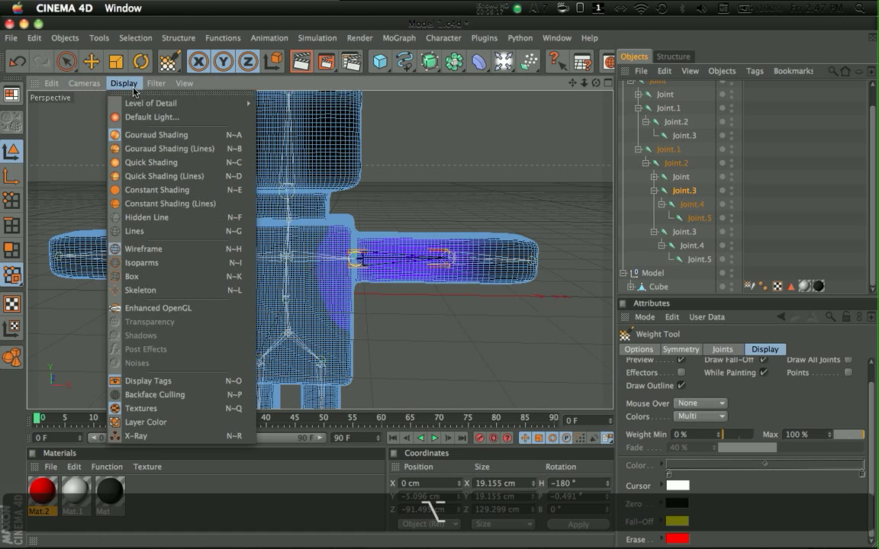
left_click(143, 231)
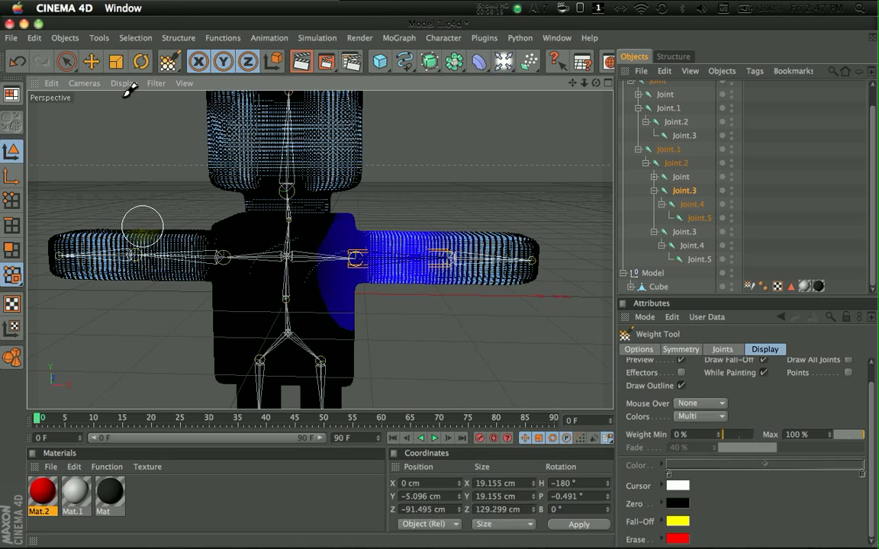
mouse_move(451, 290)
left_mouse_down("alt")
mouse_move(456, 269)
mouse_move(372, 298)
mouse_move(447, 271)
left_mouse_up("alt")
left_click_drag(325, 245, 335, 326, "super")
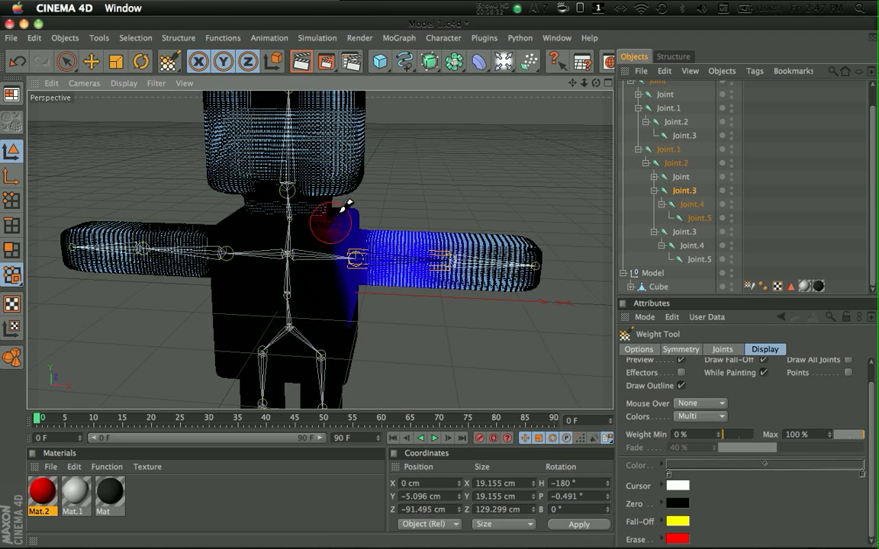
Erase Joint.3's stray weight from the shoulder area, viewed from above.
key("alt")
left_click_drag(446, 275, 389, 198, "alt")
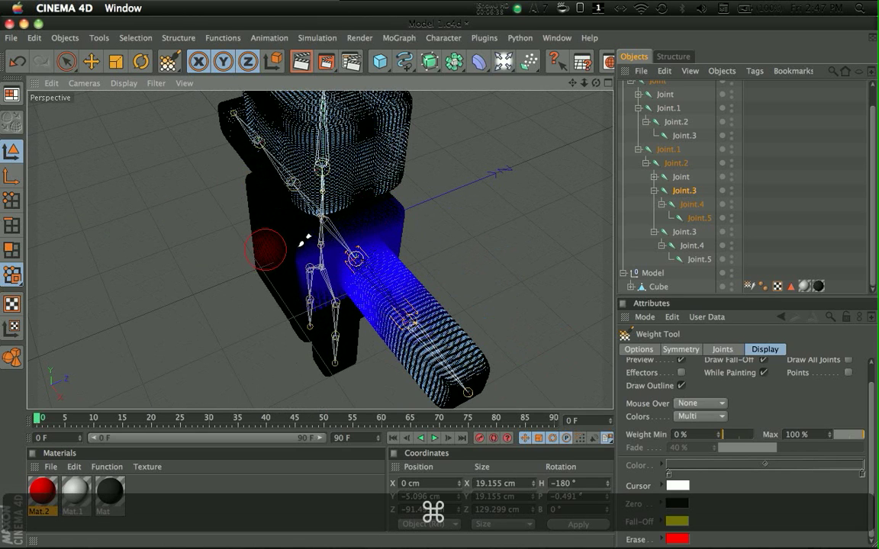
left_click_drag(303, 238, 308, 233, "ctrl")
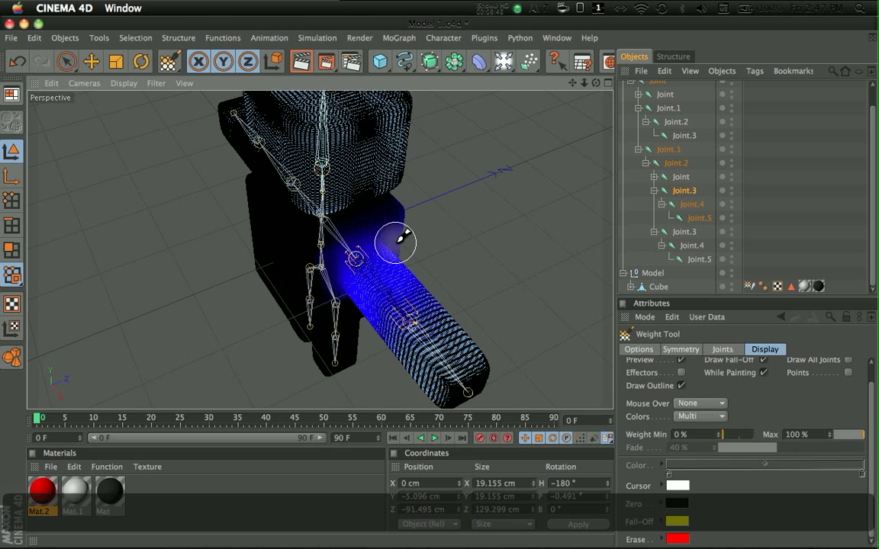
Orbit around the figure to check Joint.3's blue weight now covers mainly the arm.
left_click_drag(496, 277, 404, 230, "alt")
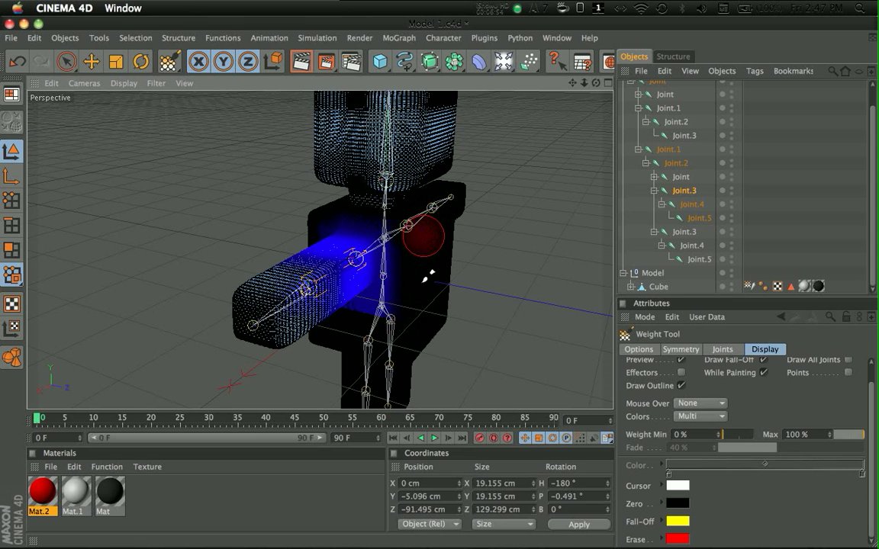
left_click_drag(426, 285, 423, 271, "alt")
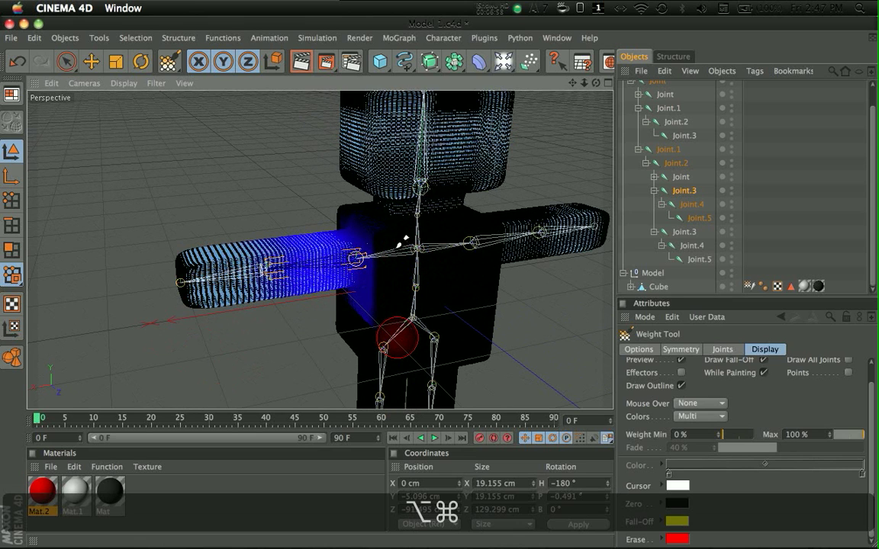
mouse_move(388, 313)
left_mouse_down("alt")
mouse_move(447, 273)
mouse_move(436, 278)
left_mouse_up("alt")
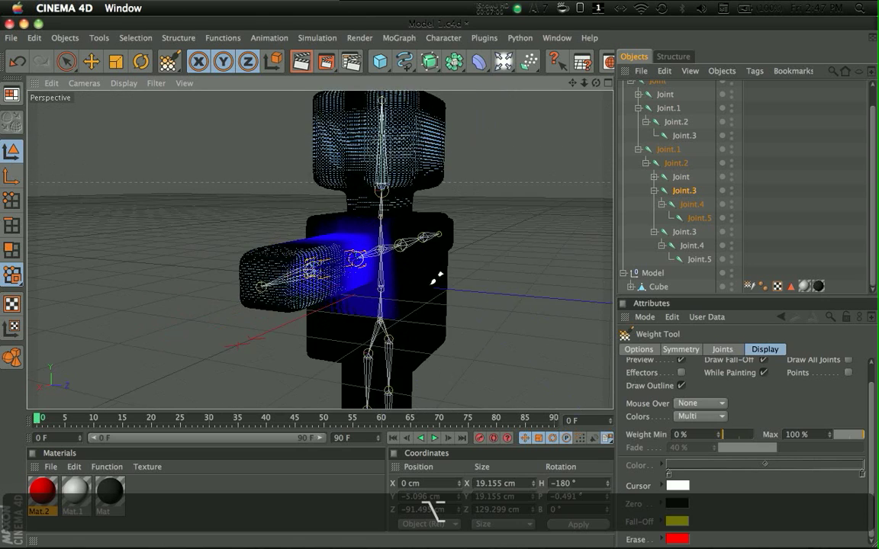
left_click_drag(369, 320, 363, 309, "alt")
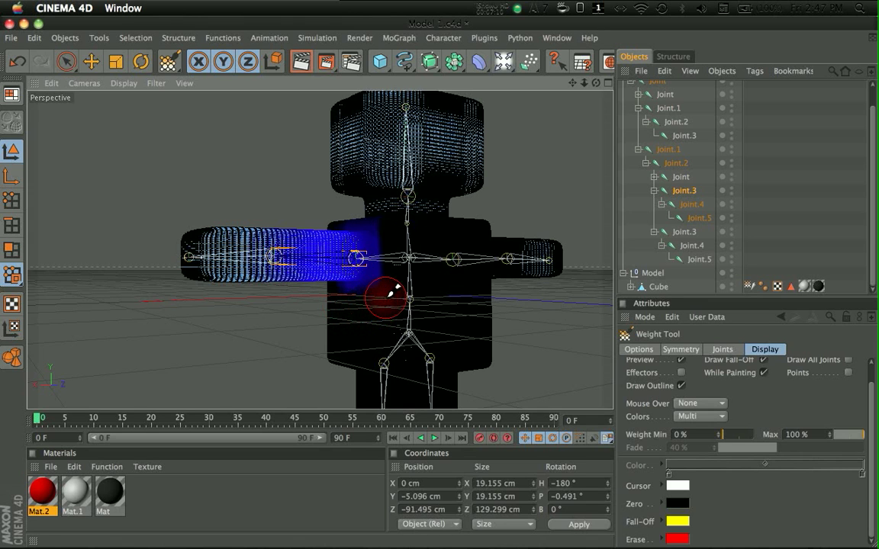
mouse_move(418, 247)
left_mouse_down("alt")
mouse_move(447, 275)
mouse_move(427, 230)
mouse_move(417, 245)
left_mouse_up("alt")
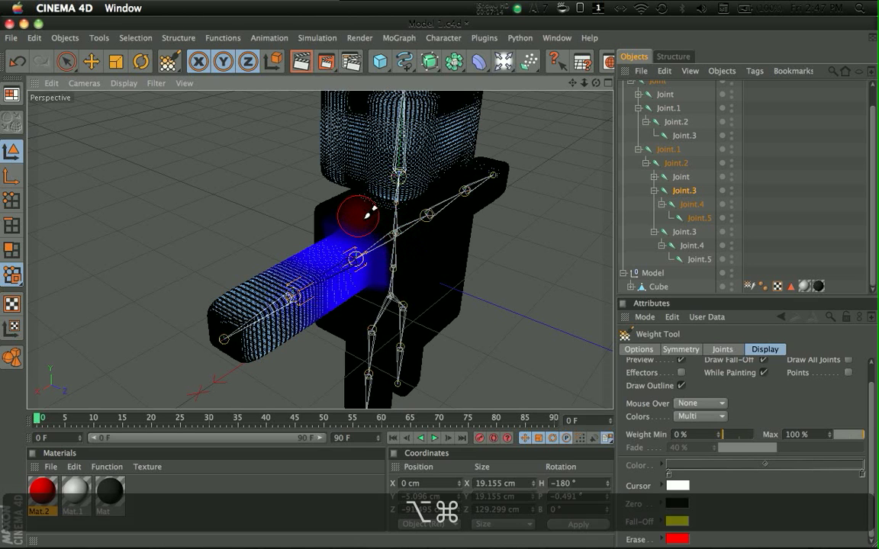
mouse_move(369, 216)
left_mouse_down("alt")
mouse_move(447, 274)
mouse_move(431, 269)
left_mouse_up("alt")
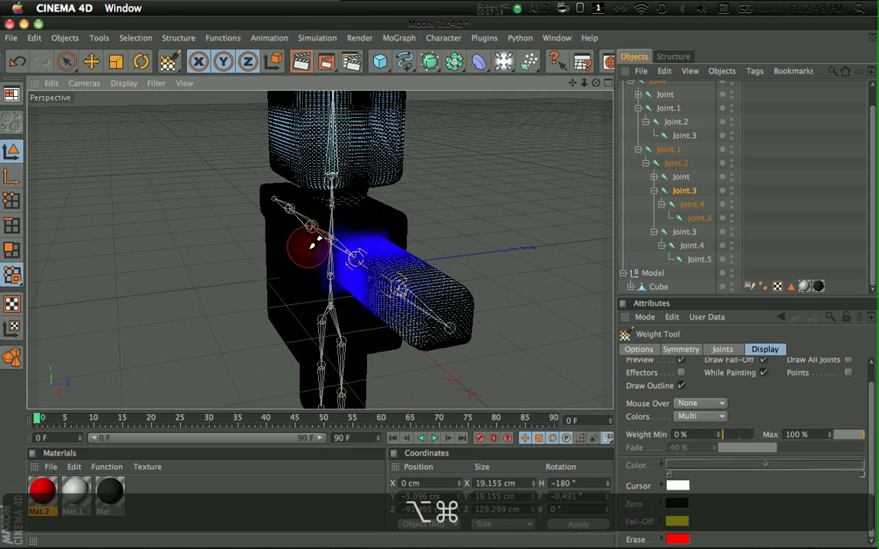
mouse_move(443, 250)
left_mouse_down("alt")
mouse_move(450, 273)
mouse_move(447, 236)
left_mouse_up("alt")
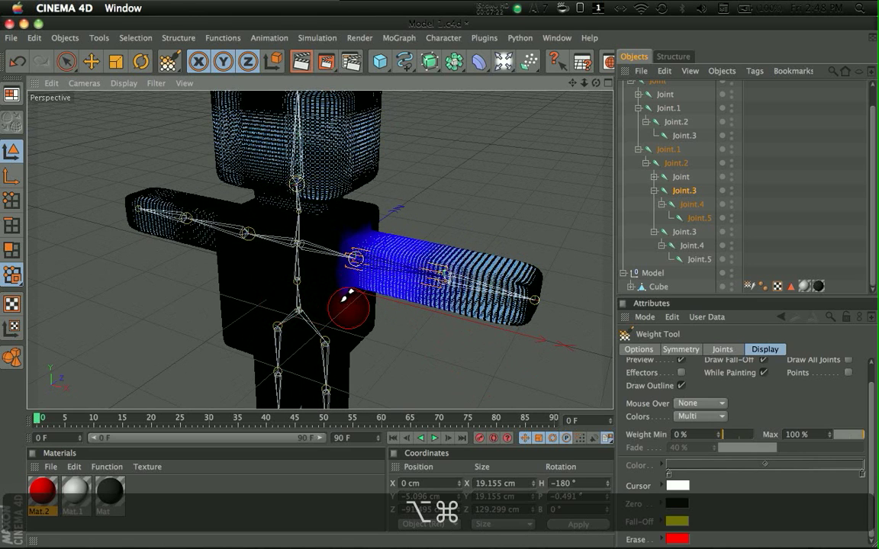
left_click_drag(342, 296, 314, 261, "alt")
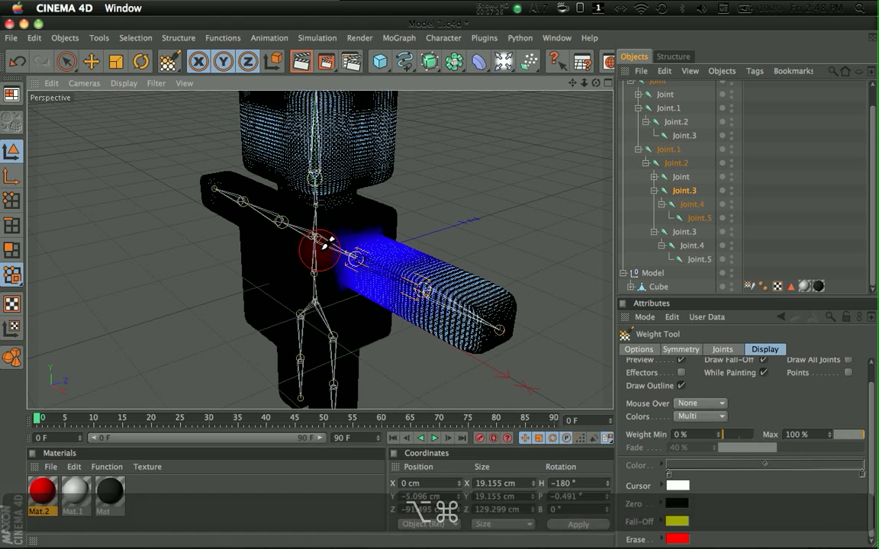
left_click_drag(479, 248, 445, 200, "alt")
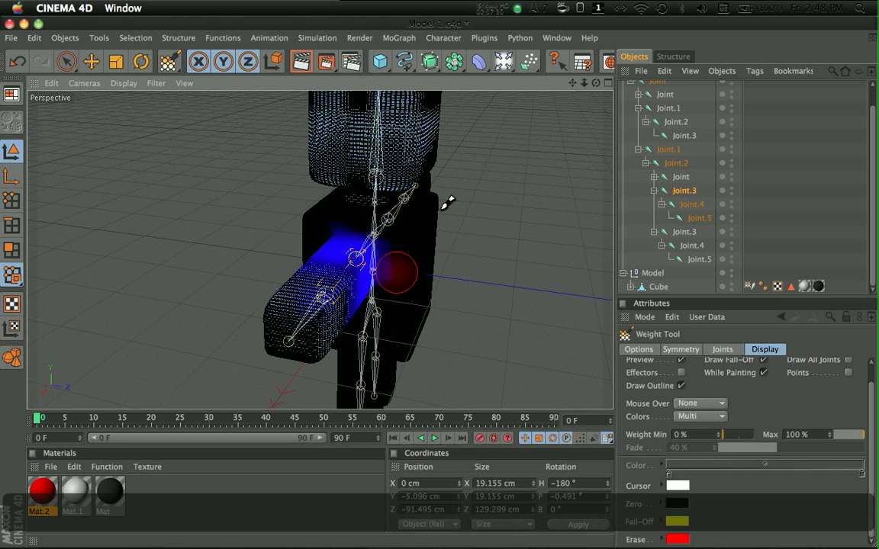
Leave weight painting and switch the viewport to solid Gouraud Shading.
left_click(66, 61)
left_click_drag(305, 152, 420, 274, "alt")
left_click(124, 82)
left_click(157, 134)
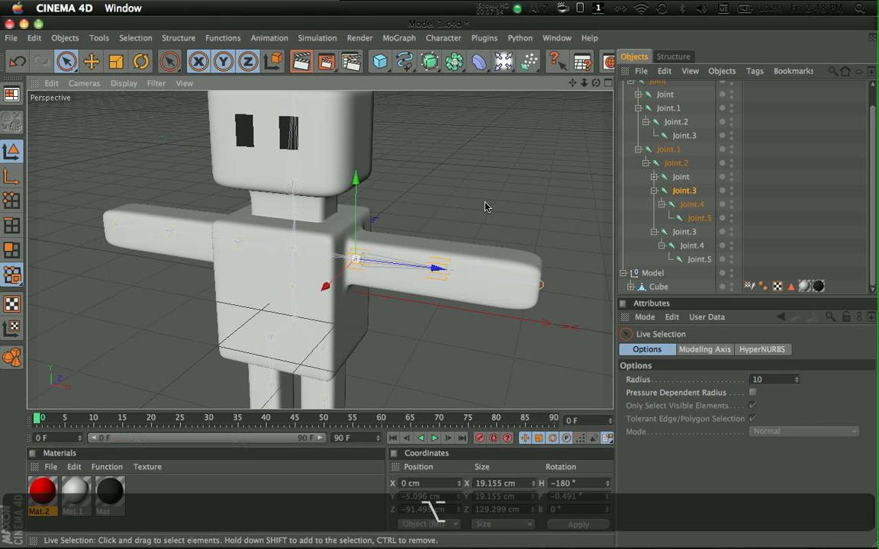
Rotate Joint.3 to test the arm bend and inspect it.
left_click(141, 61)
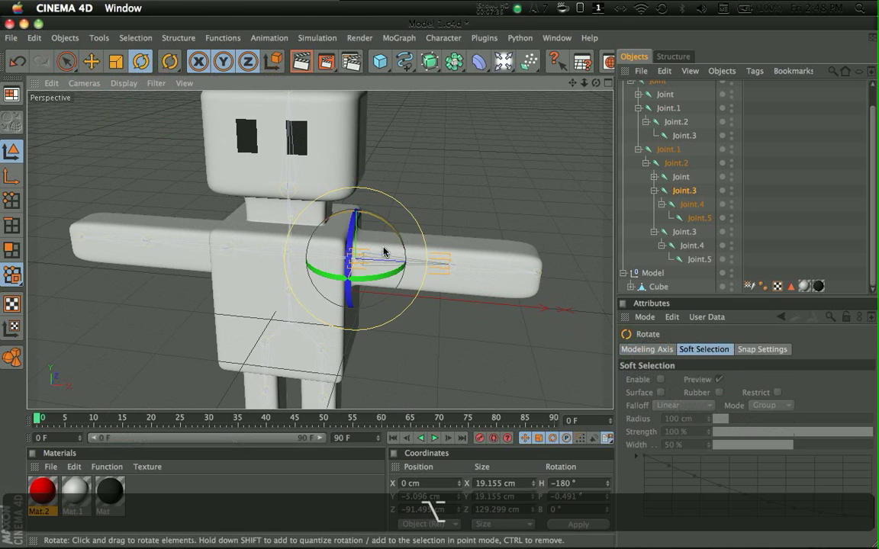
left_click_drag(381, 267, 380, 207)
scroll(446, 271, "up", 3)
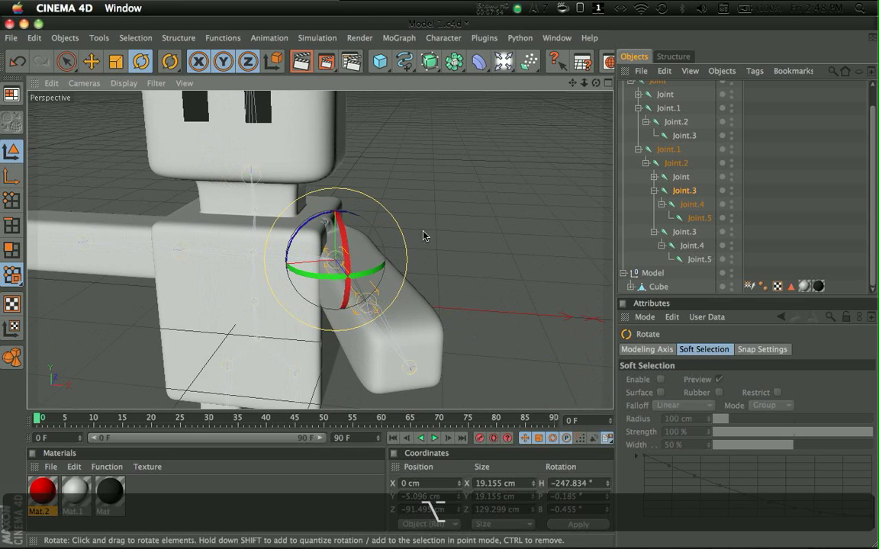
left_click_drag(412, 252, 366, 286, "alt")
Undo the arm rotations to return the arm to its straight T-pose.
key("super+alt+z")
key("super+alt+z")
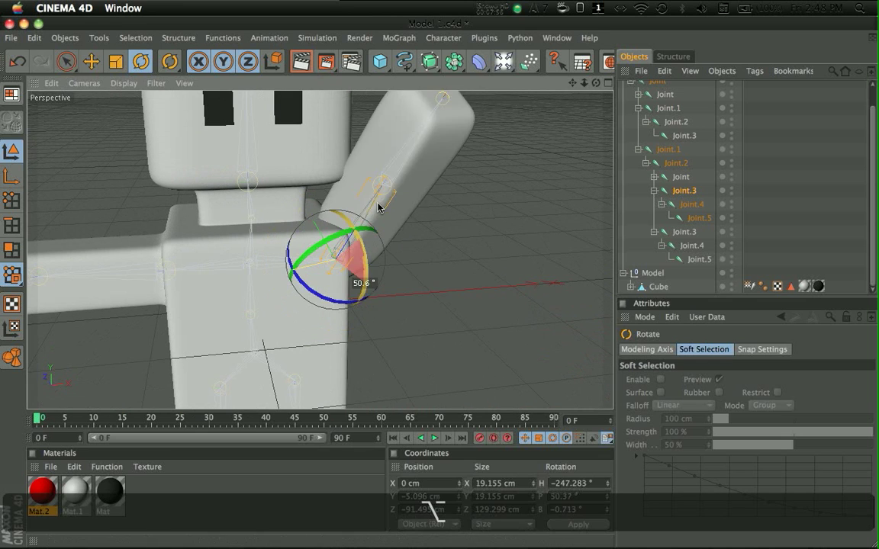
mouse_move(439, 285)
left_mouse_down("alt")
mouse_move(471, 169)
mouse_move(393, 252)
mouse_move(440, 285)
left_mouse_up("alt")
key("super+alt+z")
middle_click_drag(439, 283, 440, 285, "alt")
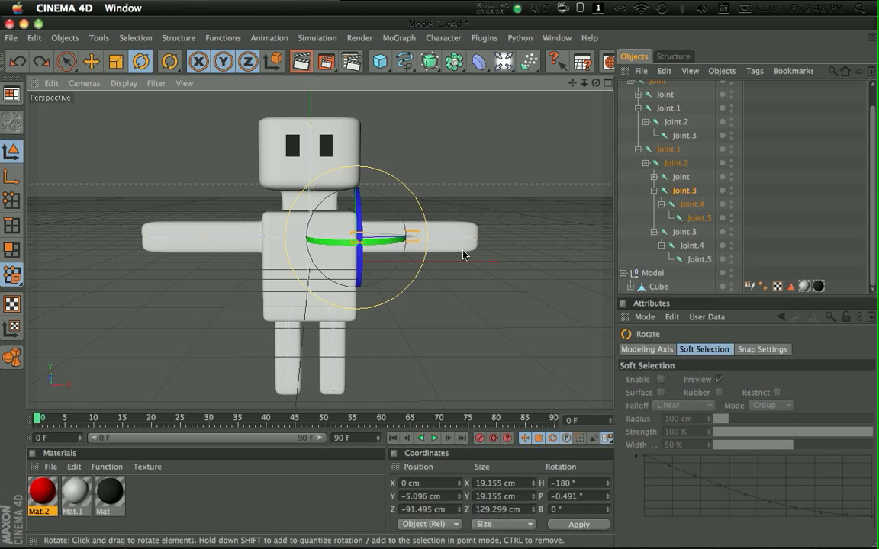
left_click(66, 61)
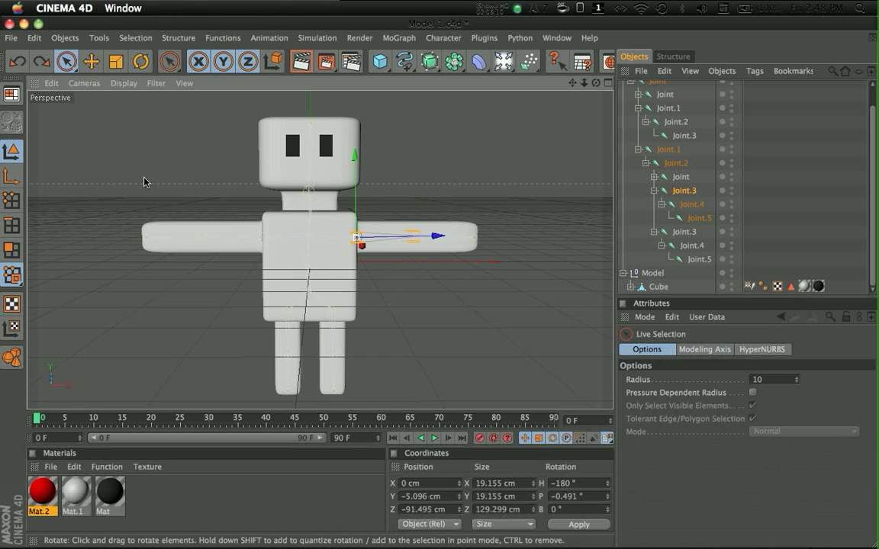
left_click(145, 182)
left_click_drag(464, 263, 412, 308, "alt")
left_click_drag(318, 294, 439, 286, "alt")
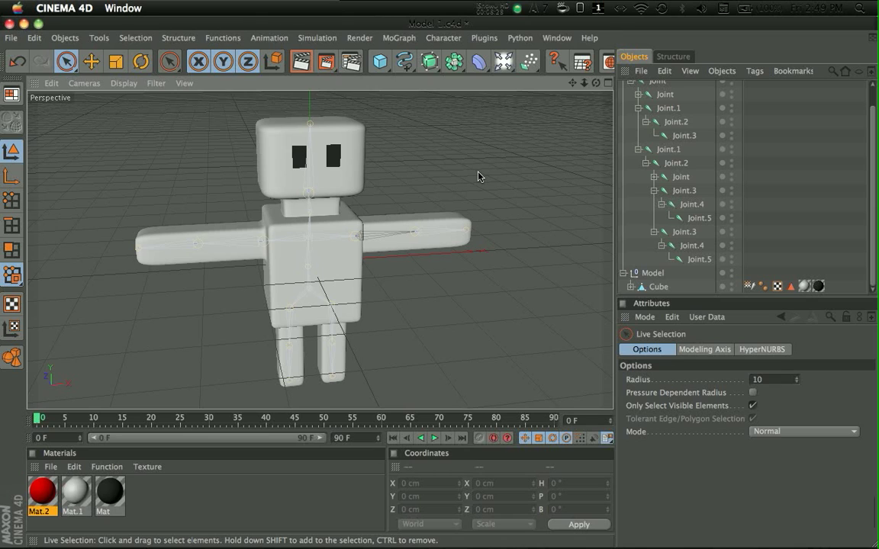
left_click(502, 6)
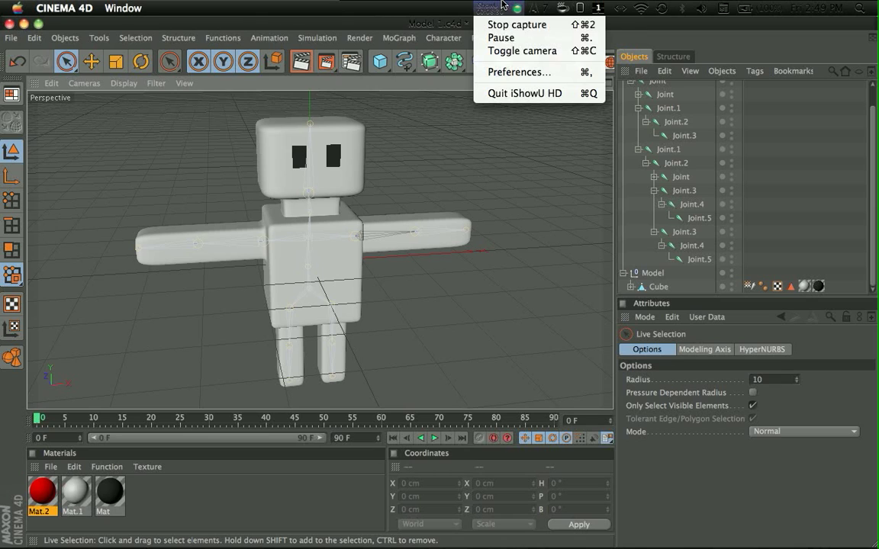